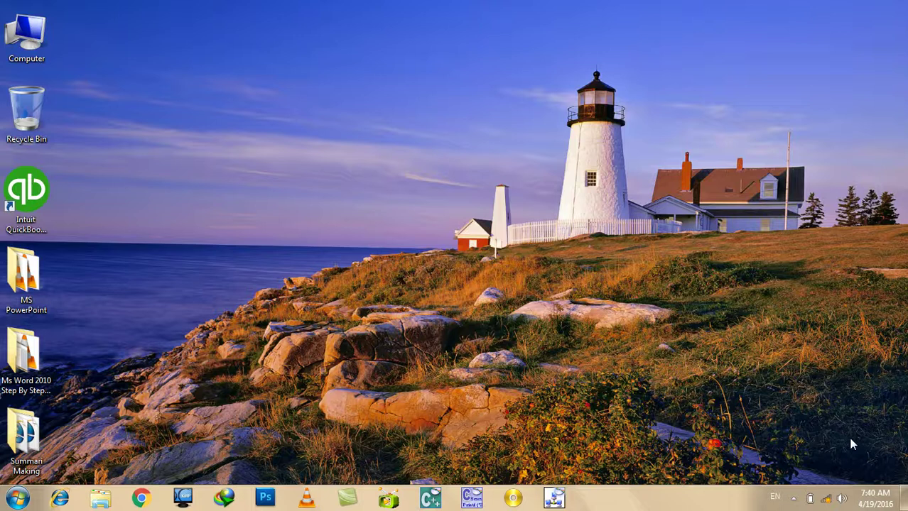
Launch Microsoft Word with winword from the Run box to get a blank document.
key(super+r)
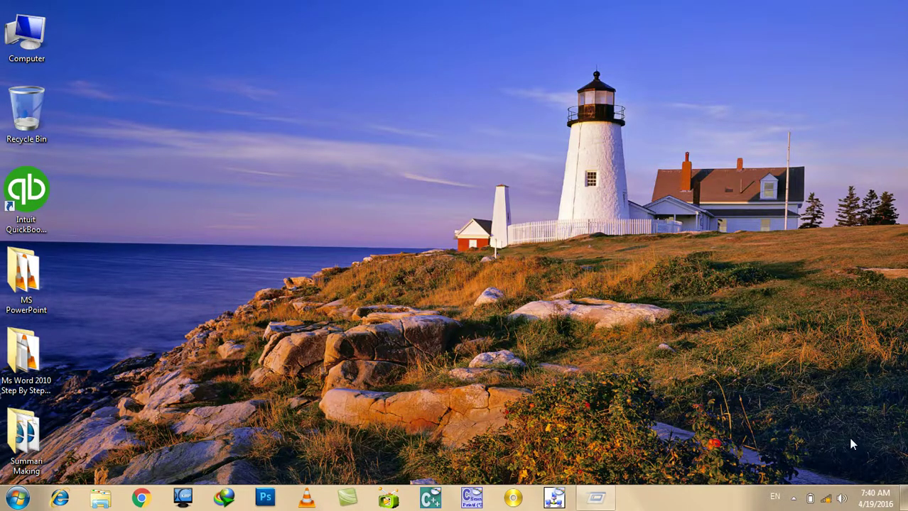
text(winword)
key(Return)
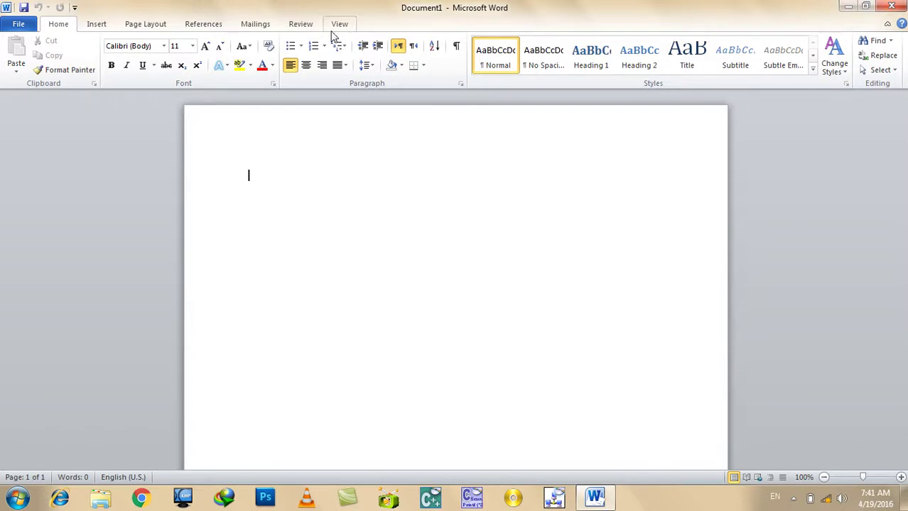
Switch to the View tab and generate sample paragraphs with a =rand formula on the first line.
click(308, 30)
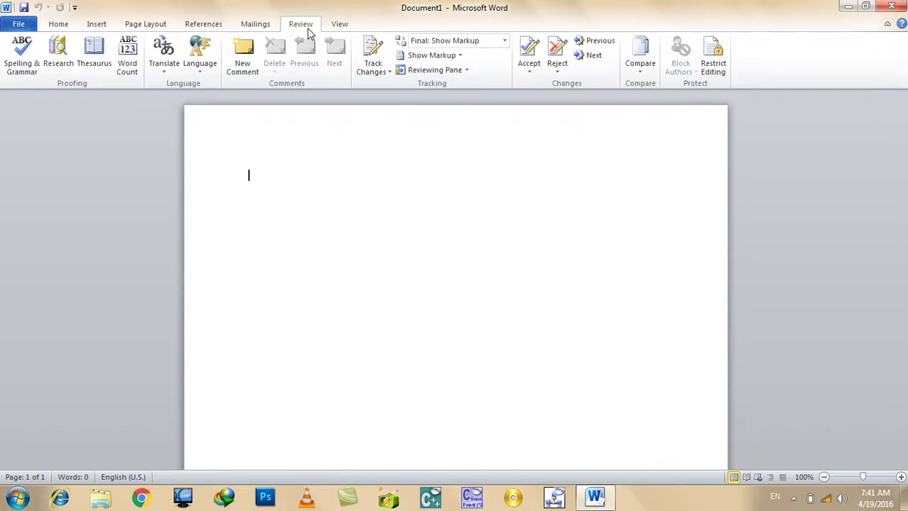
click(342, 27)
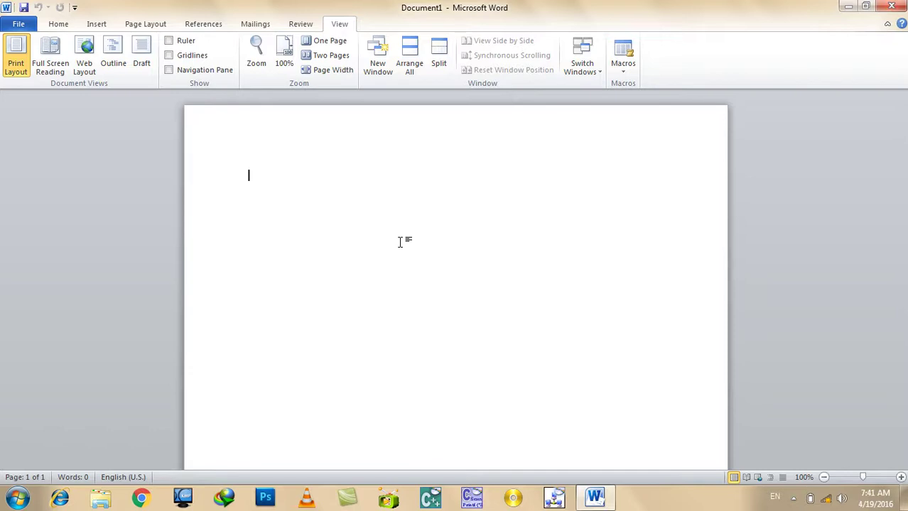
text(=rand()
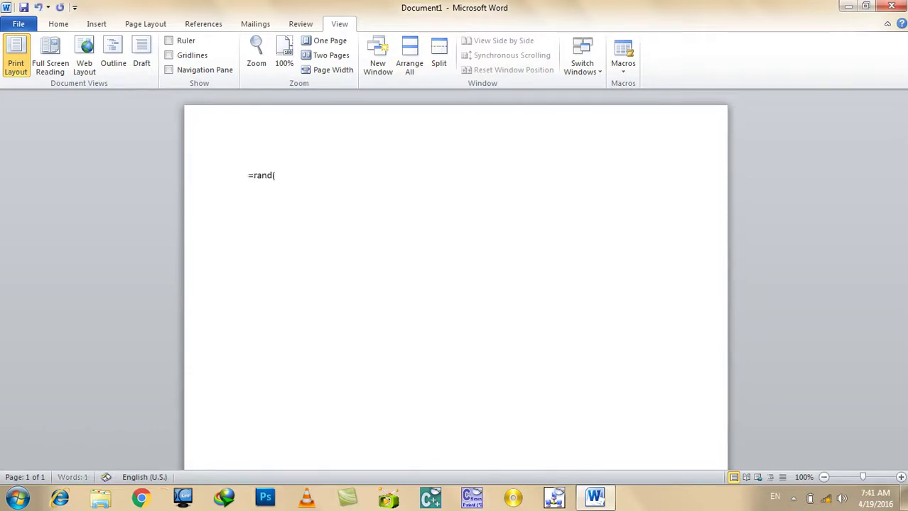
text())
key(Return)
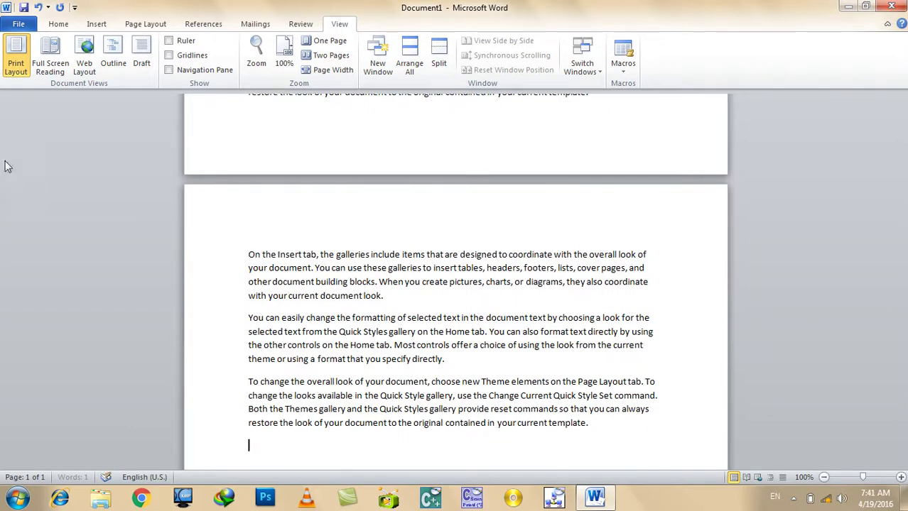
Select a large block of the generated sample text, then deselect it.
click(497, 359)
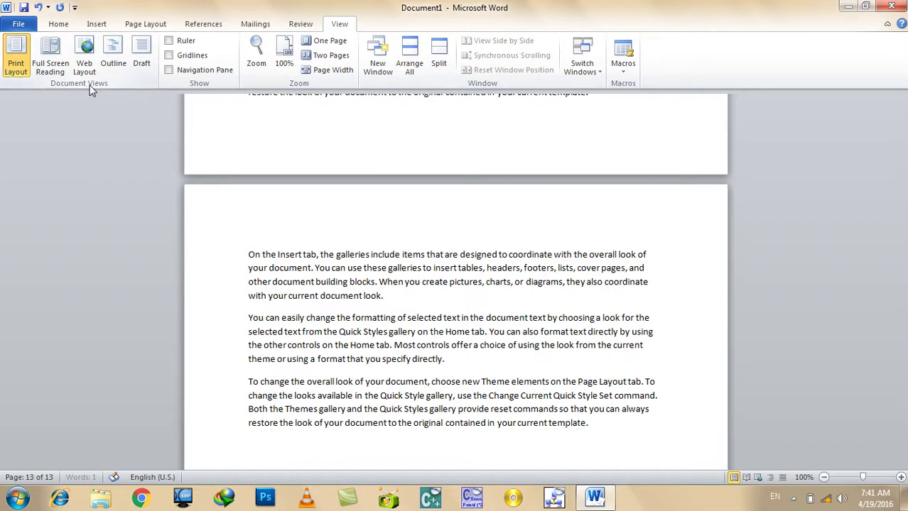
mouse_move(625, 410)
mouse_down()
mouse_move(410, 4)
mouse_move(368, 3)
mouse_up()
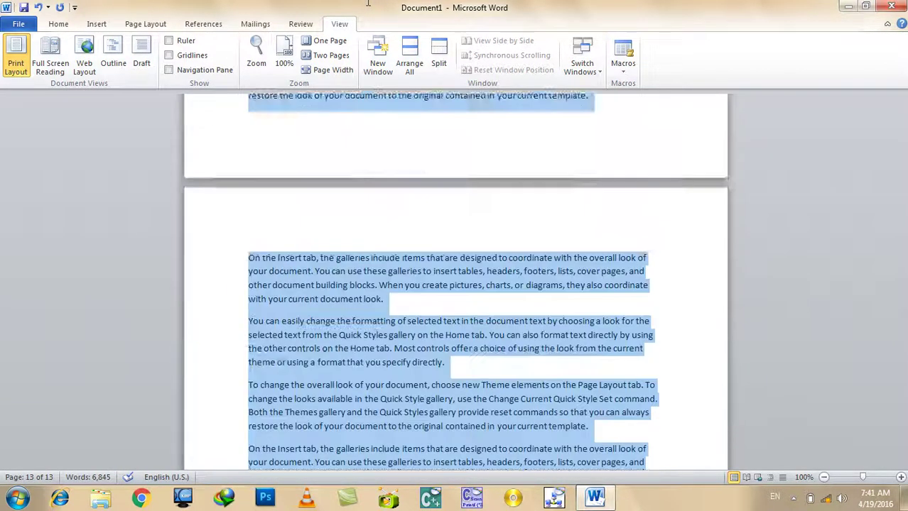
drag(367, 4, 502, 287)
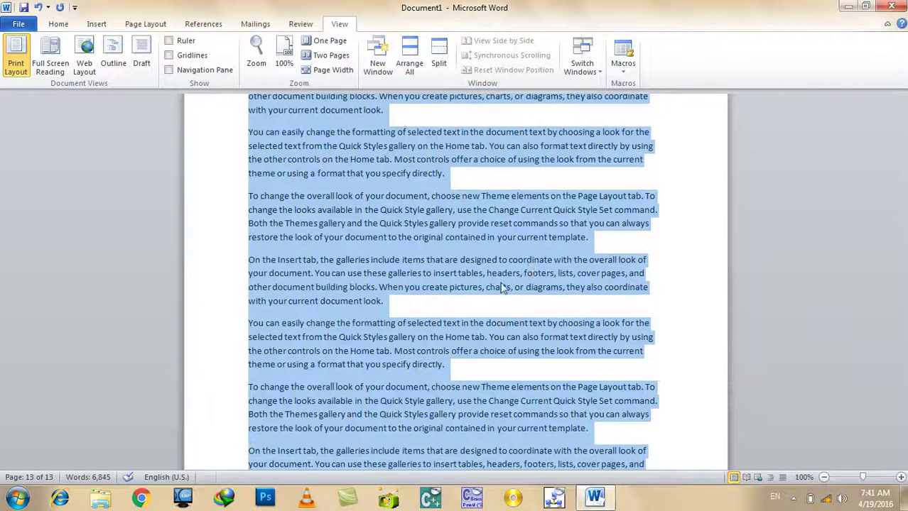
click(455, 173)
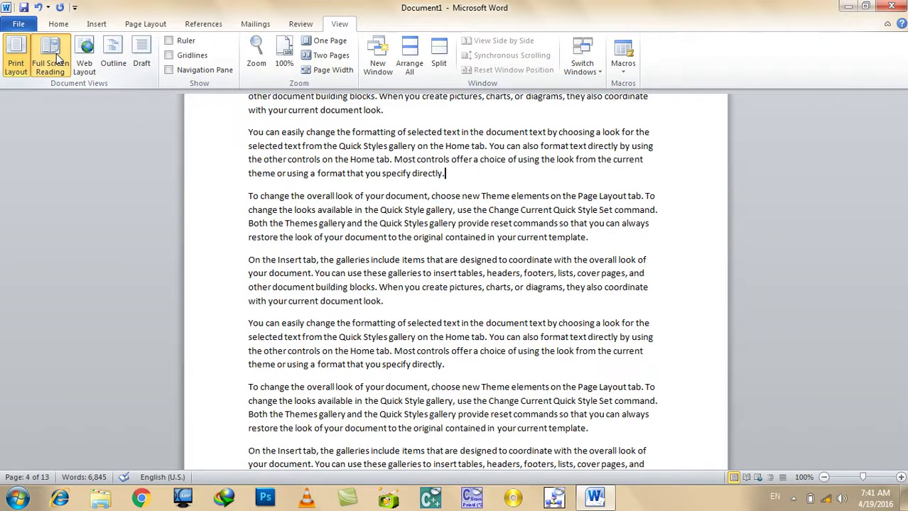
click(56, 53)
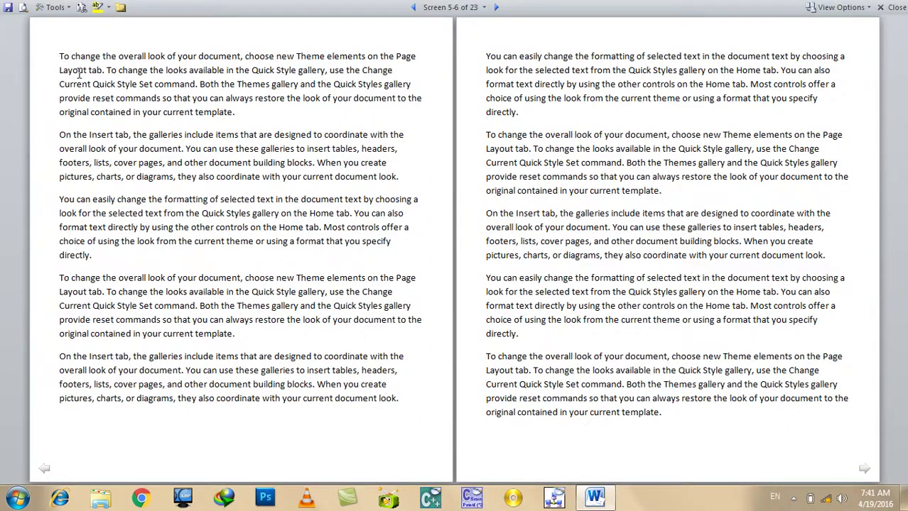
scroll(379, 223, up, 2)
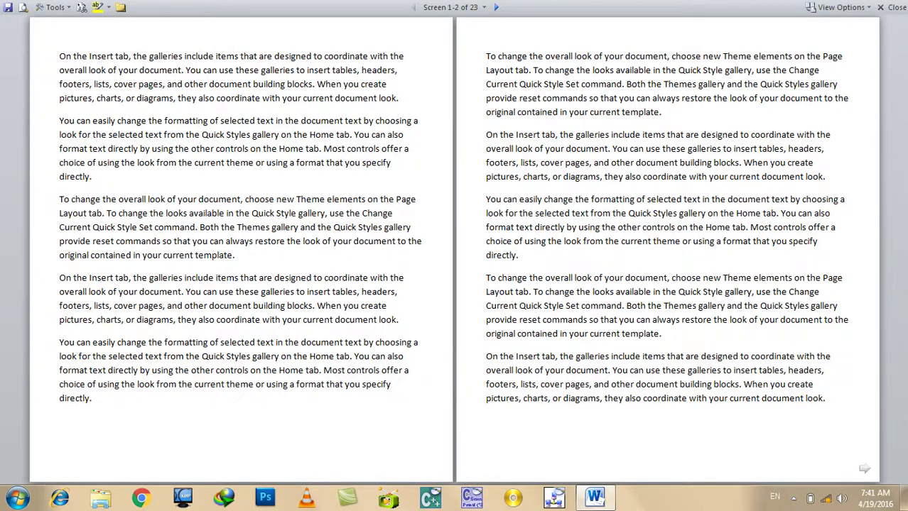
click(894, 8)
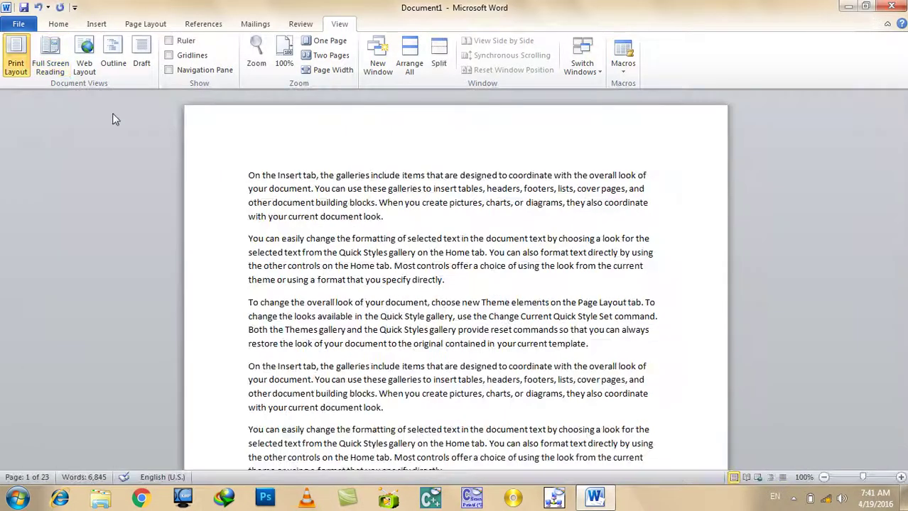
click(48, 57)
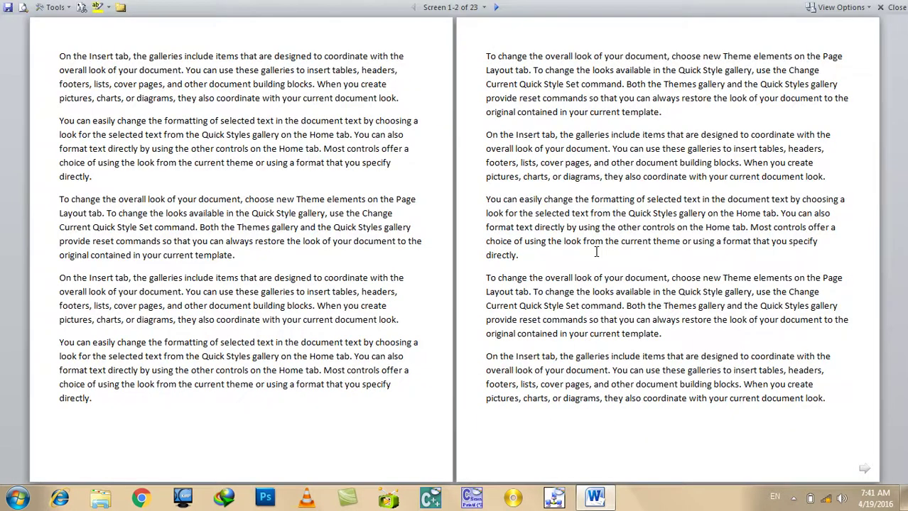
scroll(597, 252, down, 3)
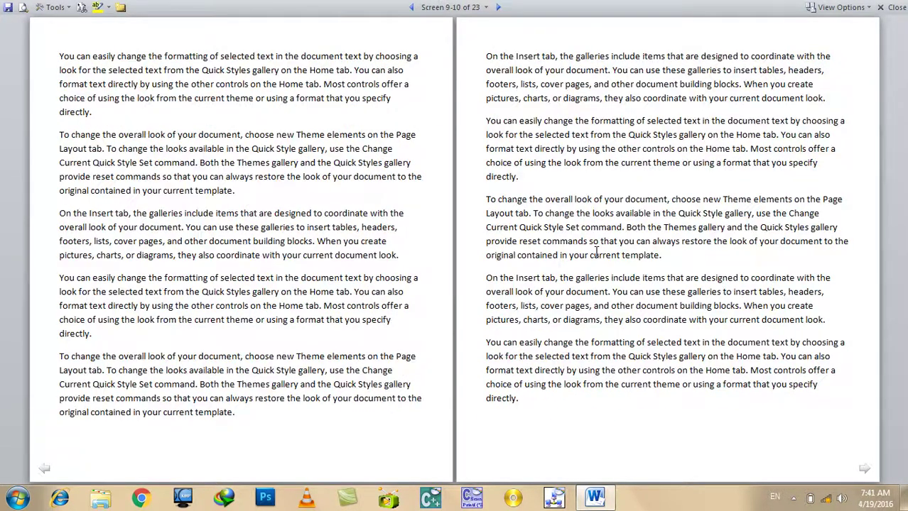
scroll(596, 254, down, 4)
scroll(598, 257, down, 4)
scroll(596, 257, up, 3)
scroll(596, 257, up, 4)
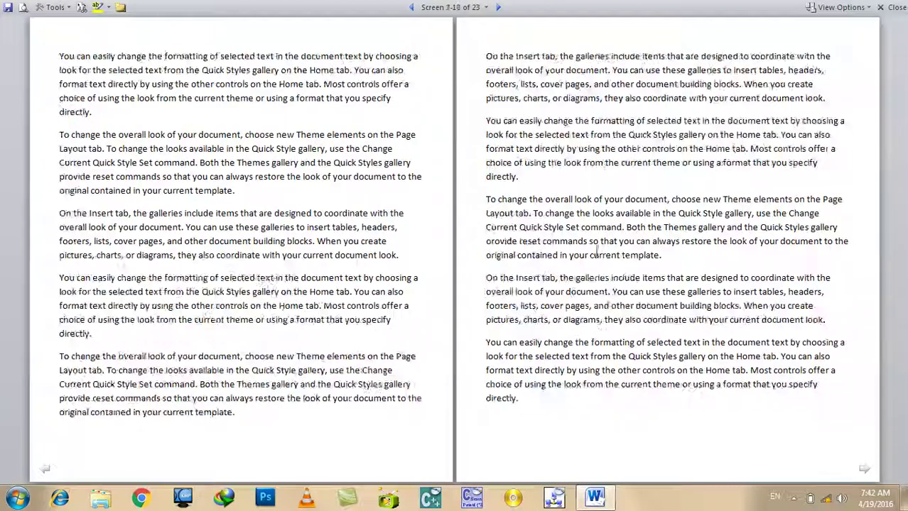
scroll(597, 257, up, 4)
click(896, 8)
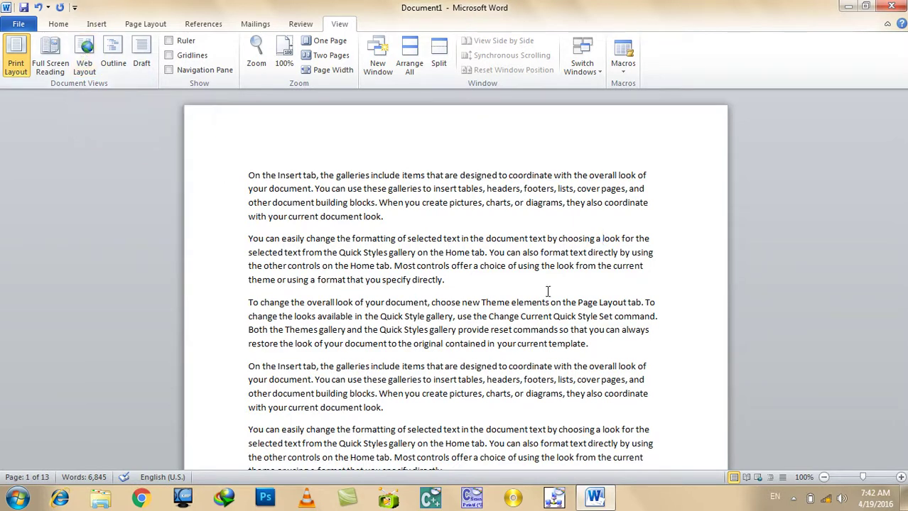
drag(445, 280, 257, 164)
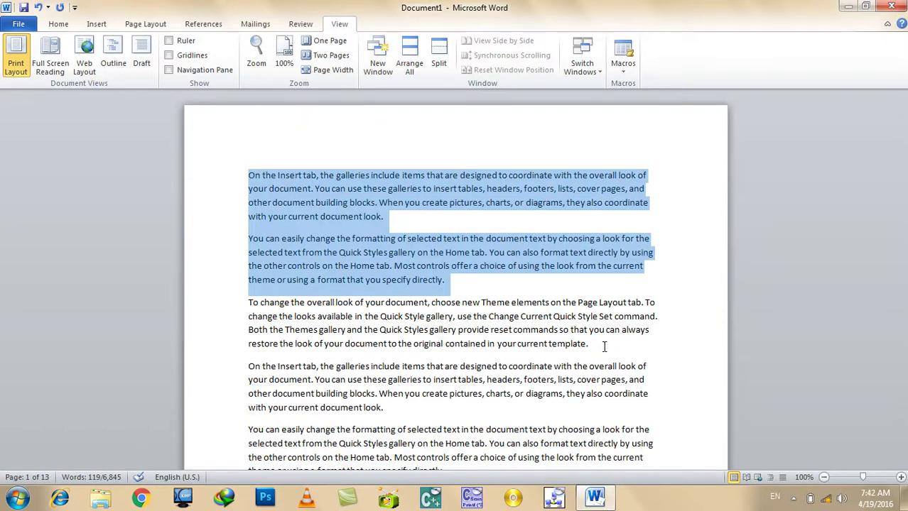
click(92, 62)
click(502, 269)
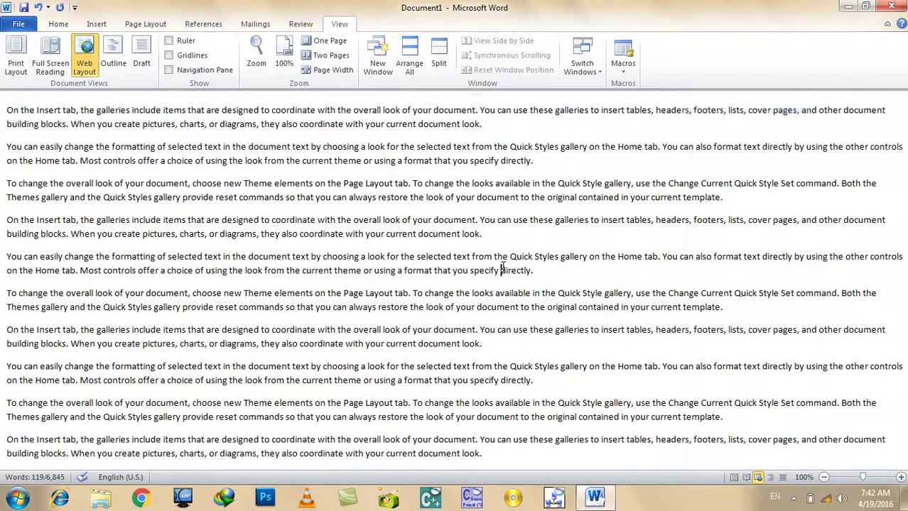
scroll(502, 270, down, 3)
scroll(497, 266, down, 3)
scroll(495, 265, down, 3)
scroll(492, 264, down, 3)
scroll(492, 263, down, 3)
scroll(492, 263, down, 3)
scroll(492, 263, down, 3)
scroll(493, 263, down, 2)
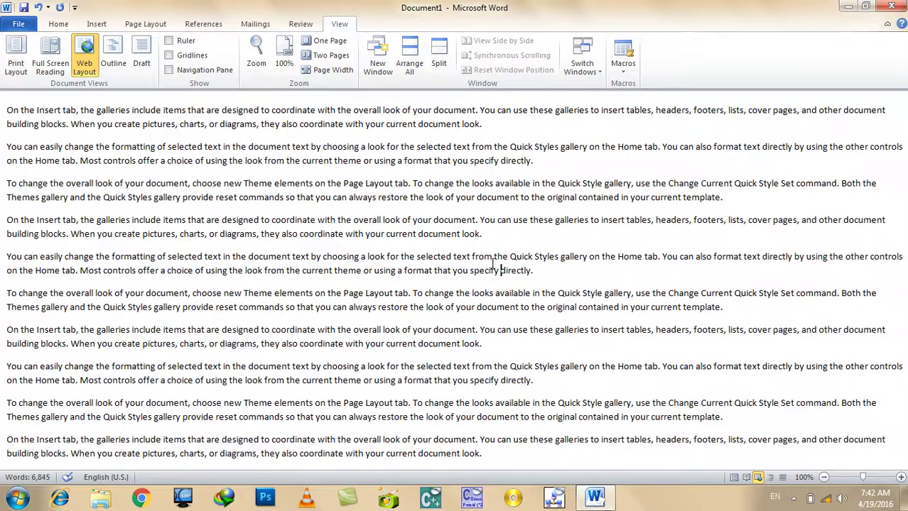
click(17, 49)
scroll(432, 250, down, 5)
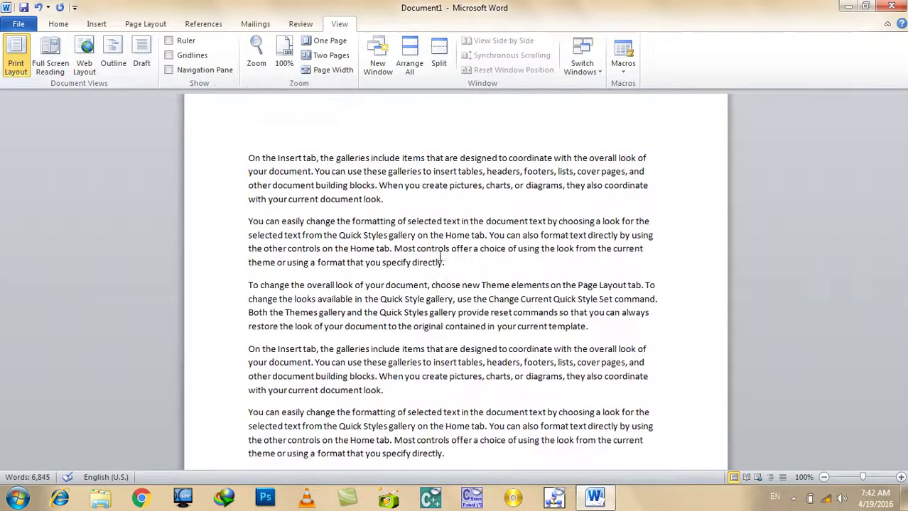
click(84, 57)
click(17, 60)
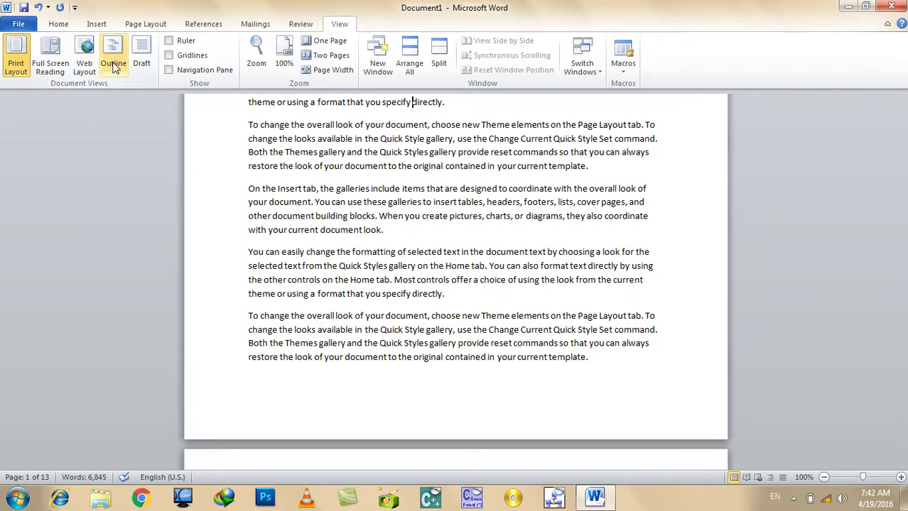
Replace all text with an 'Afghanistan' line followed by three =rand() sample paragraphs.
key(ctrl+a)
key(Delete)
text(AA)
key(BackSpace)
text(fg)
text(stan)
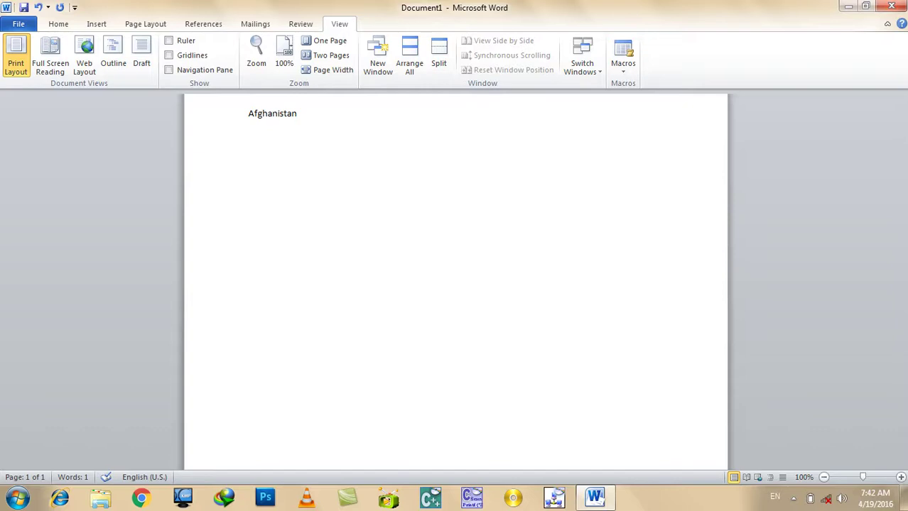
text(=rand())
key(Return)
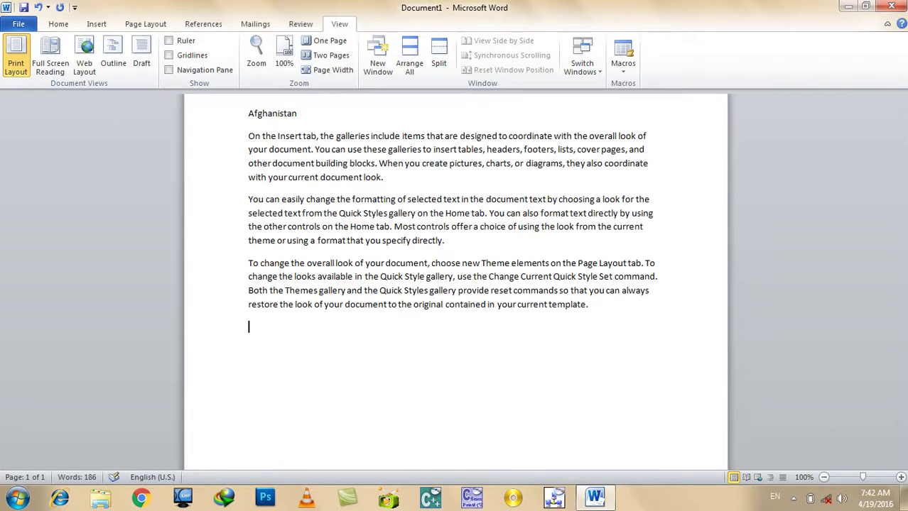
Apply the Heading 1 style to Afghanistan, undoing two accidental overwrites first.
double_click(282, 116)
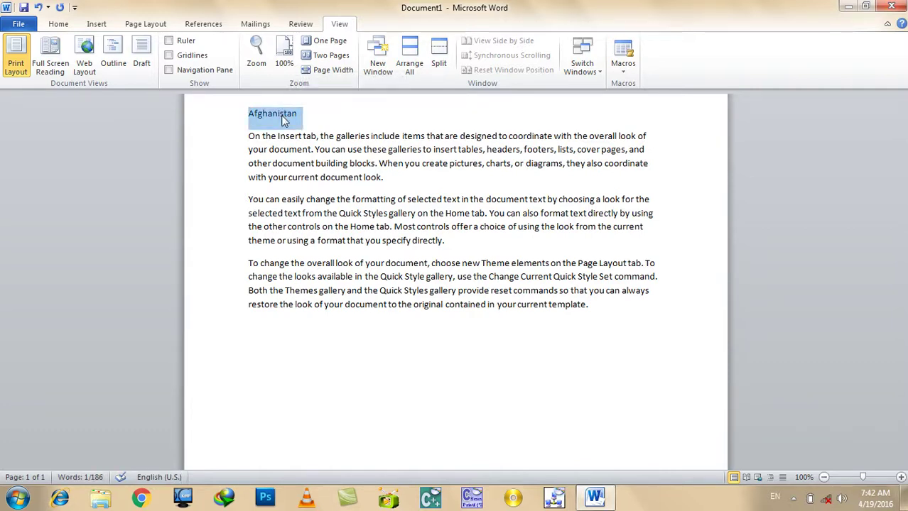
text(i)
key(ctrl+z)
text(i)
key(ctrl+z)
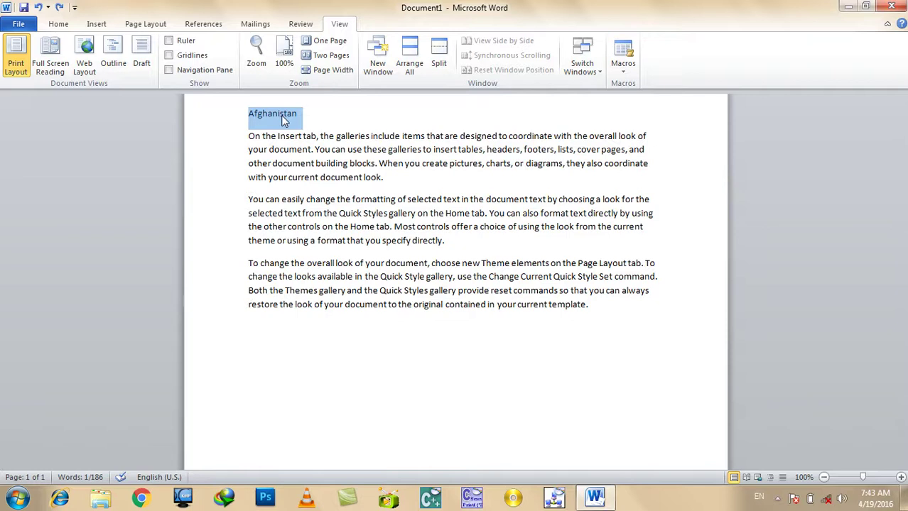
key(ctrl+alt+1)
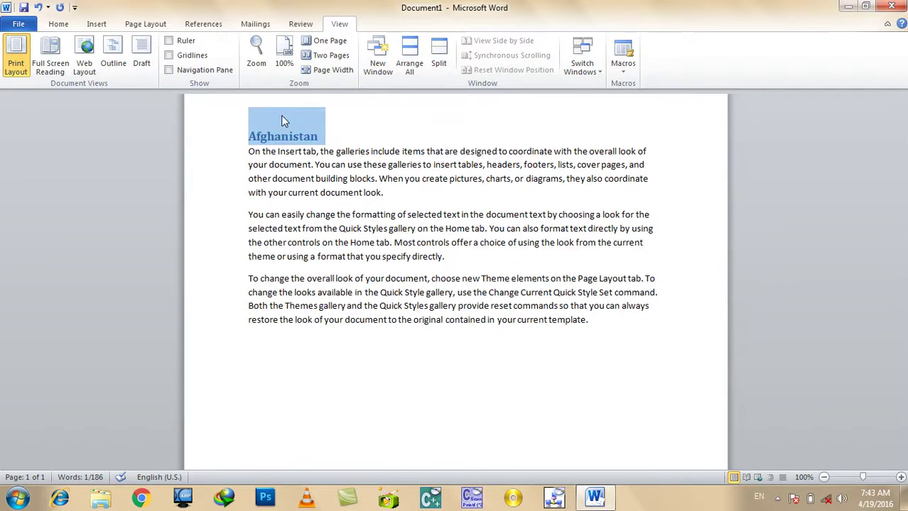
Add a 'Pakistan' line at the end followed by =rand sample paragraphs.
click(429, 389)
text(Pakistan)
key(Return)
text(=rand)
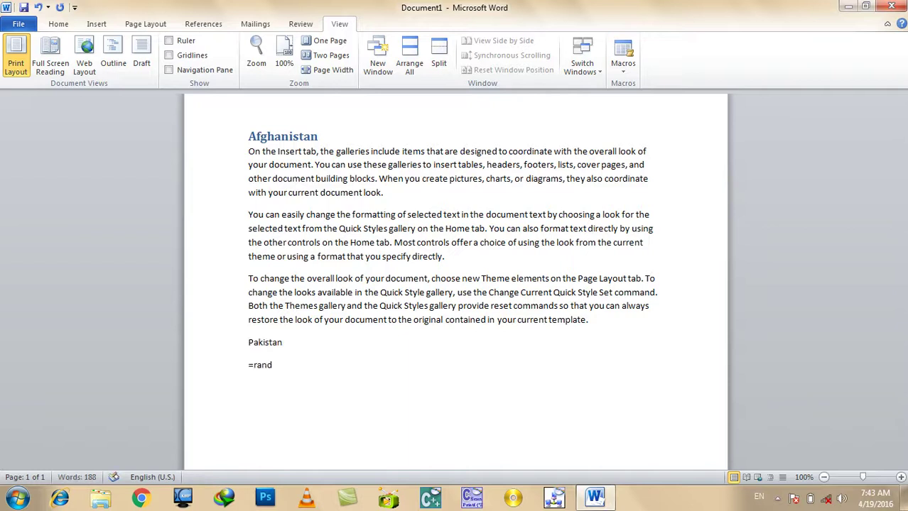
key(Return)
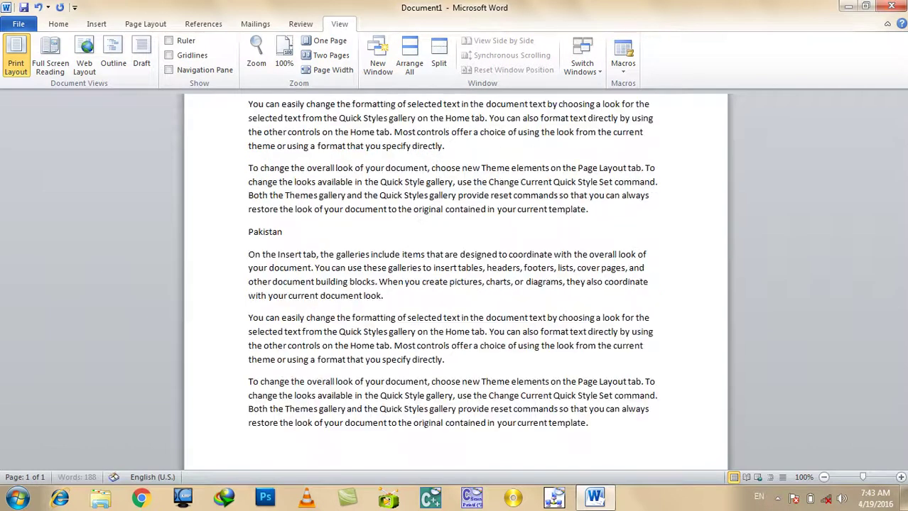
Make Pakistan a Heading 1 heading and place the caret back in the text.
double_click(265, 233)
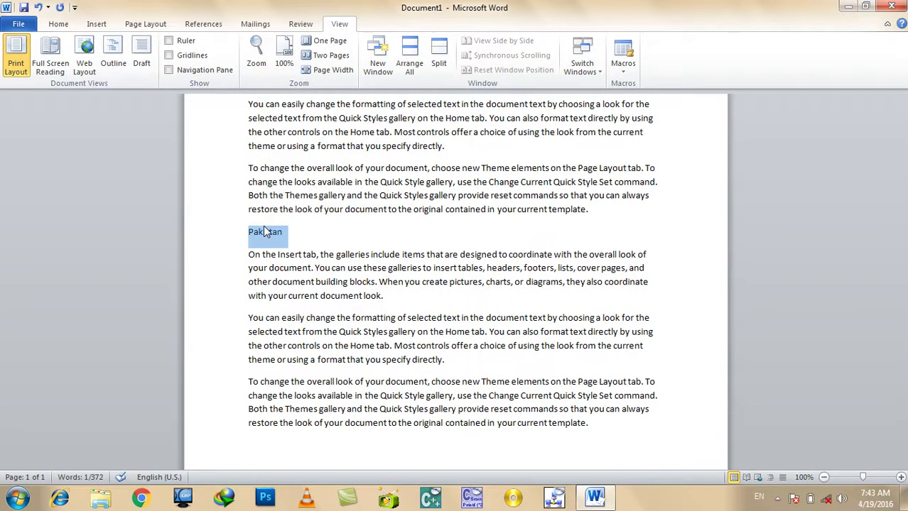
key(ctrl+alt+1)
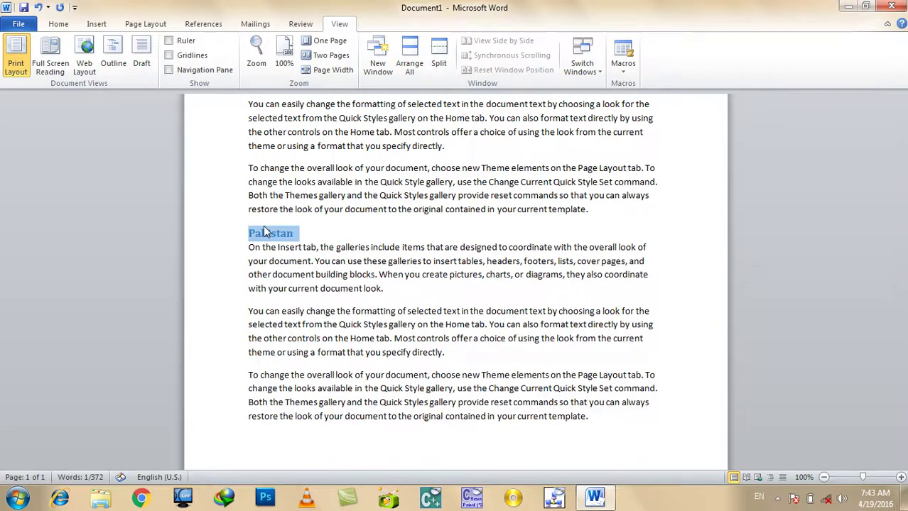
scroll(355, 226, up, 4)
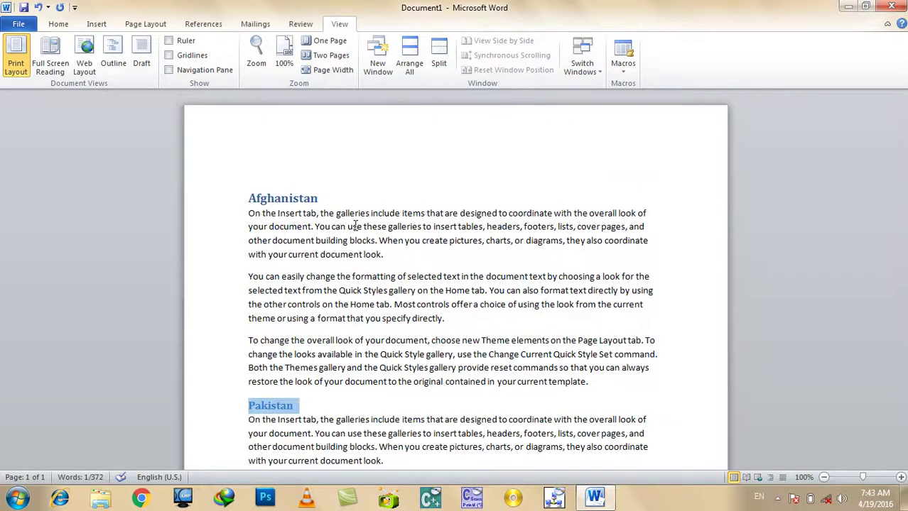
click(409, 261)
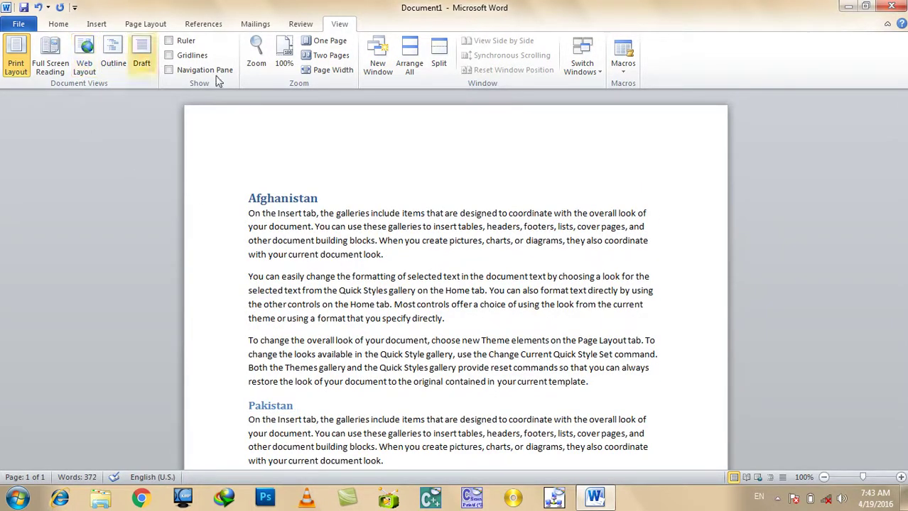
Switch the document to Outline view and browse to its end.
click(121, 50)
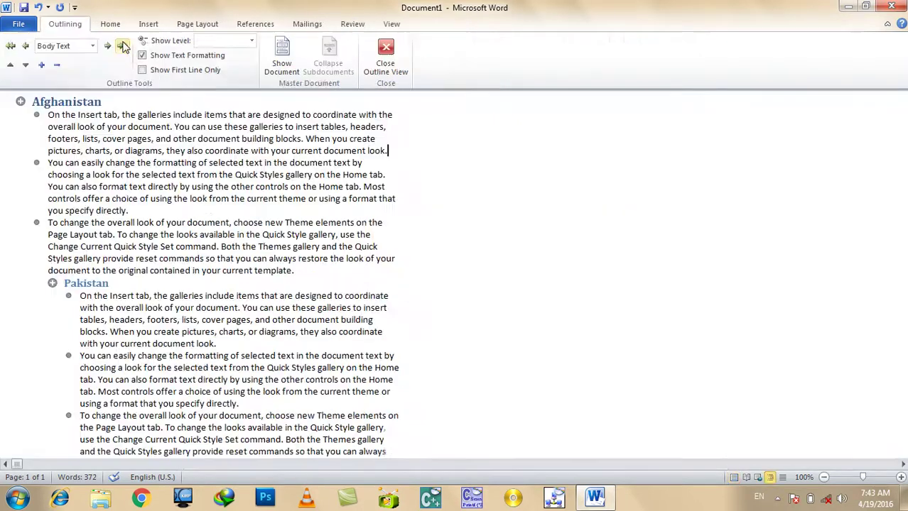
key(ctrl+End)
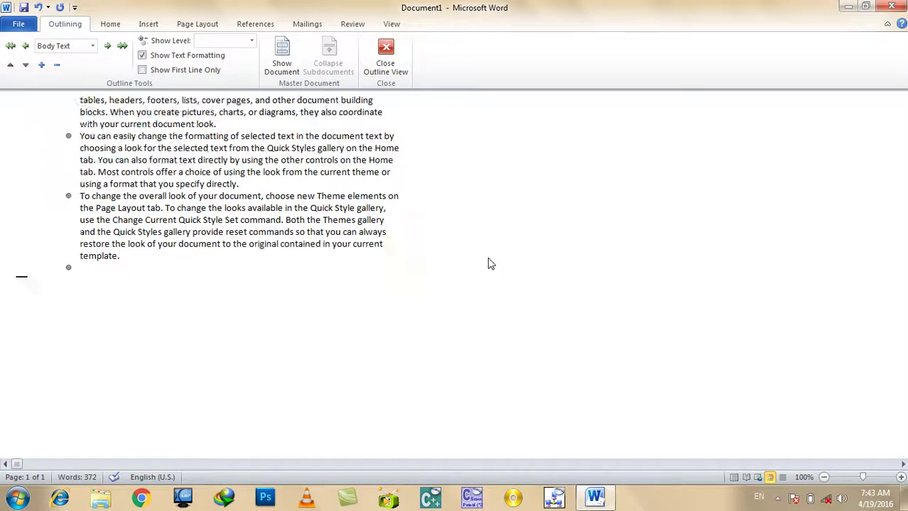
scroll(489, 264, up, 6)
scroll(488, 263, down, 6)
scroll(481, 260, up, 6)
Demote Afghanistan to Level 2 and Level 3, then promote it back to Level 1.
click(112, 105)
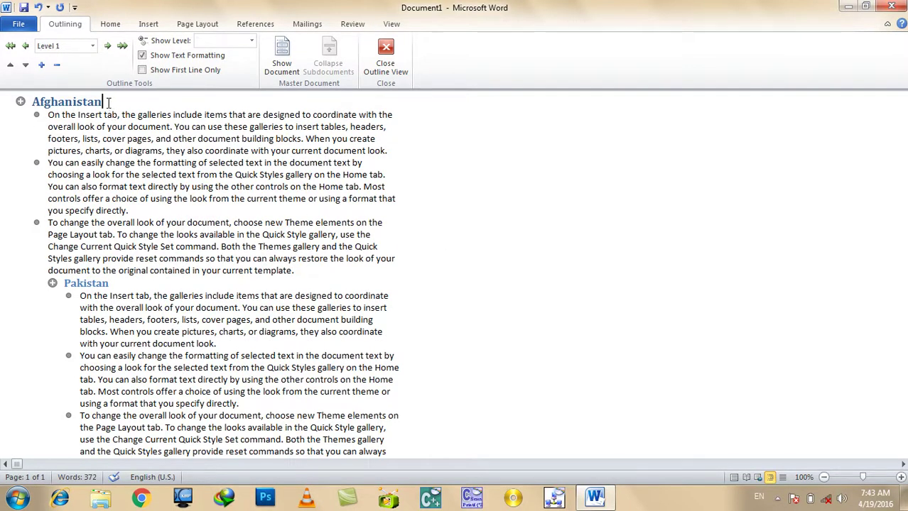
click(108, 46)
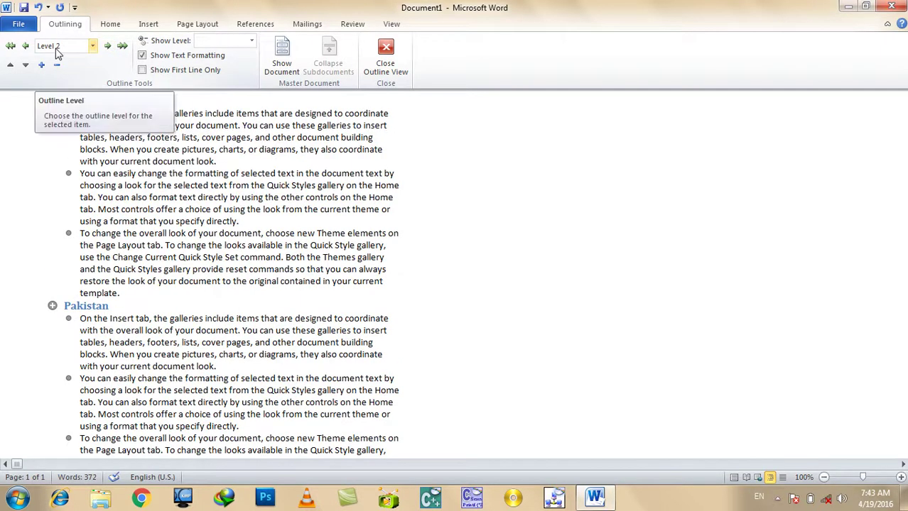
click(109, 47)
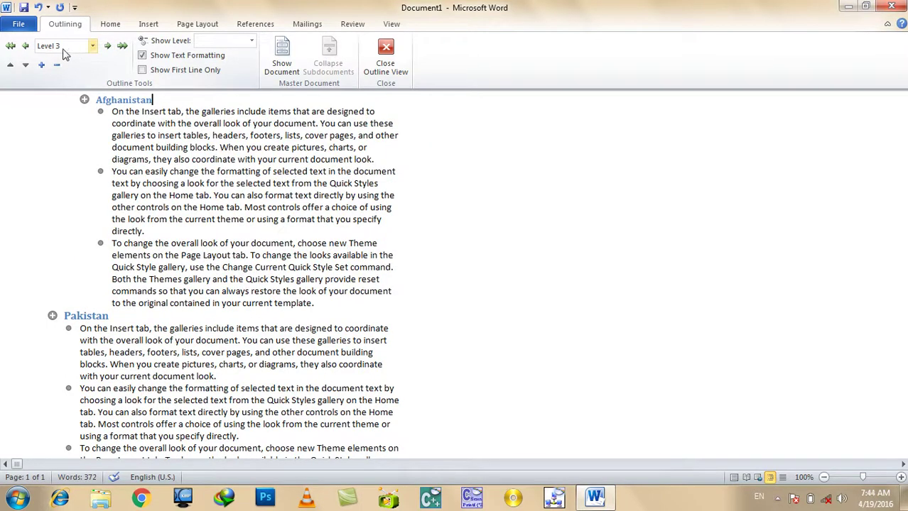
click(25, 46)
click(25, 47)
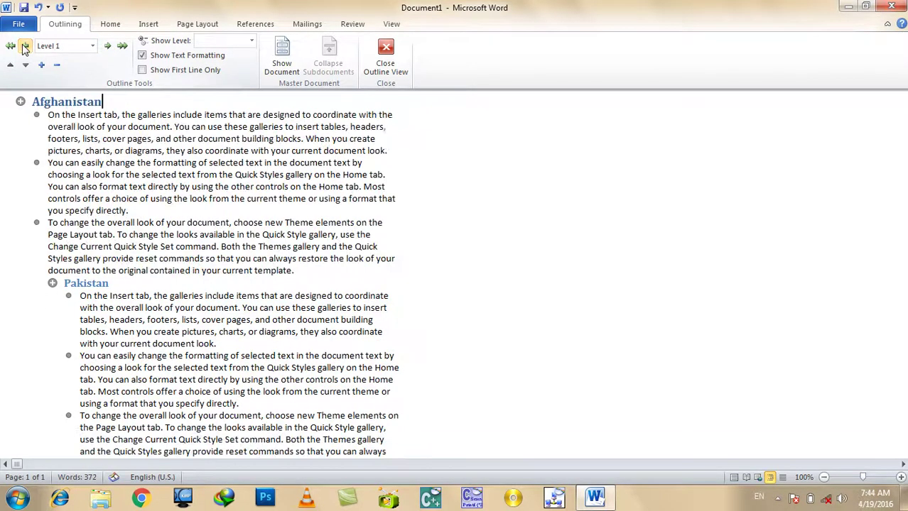
Promote Pakistan to Level 1, return to Print Layout, and select both heading lines.
double_click(126, 287)
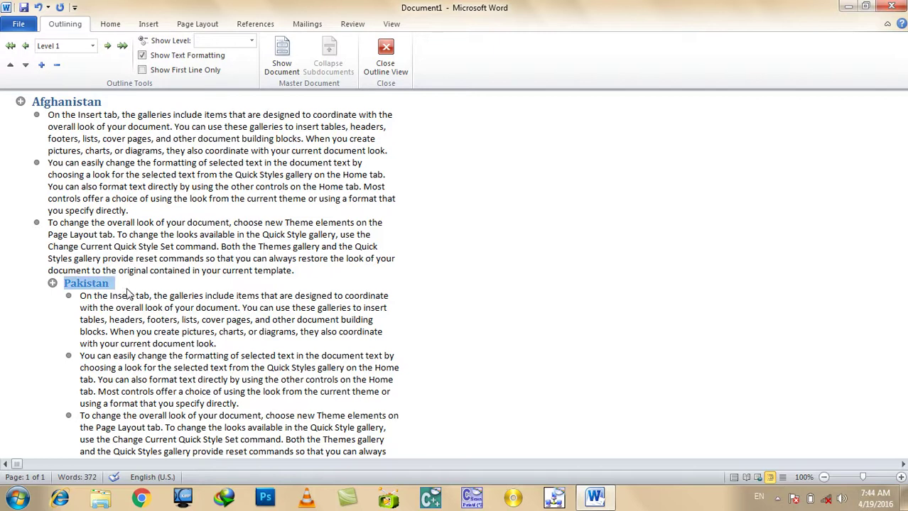
click(25, 46)
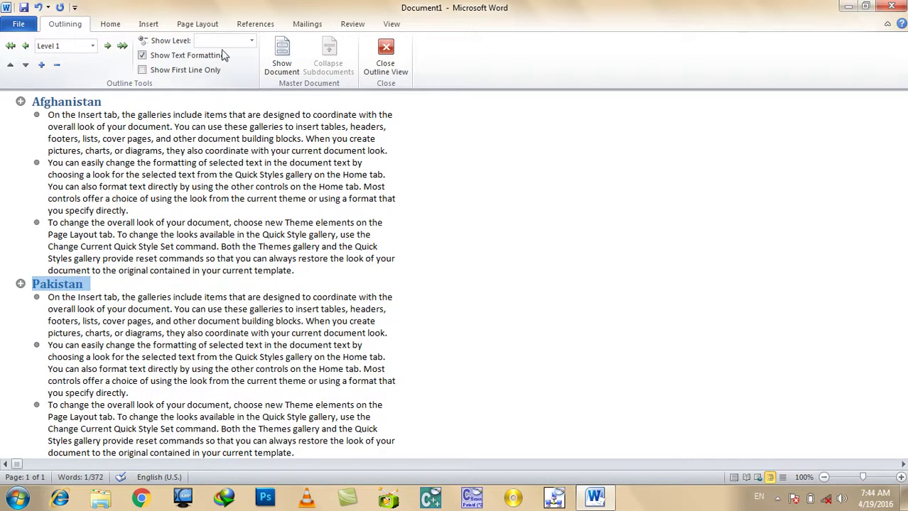
click(401, 58)
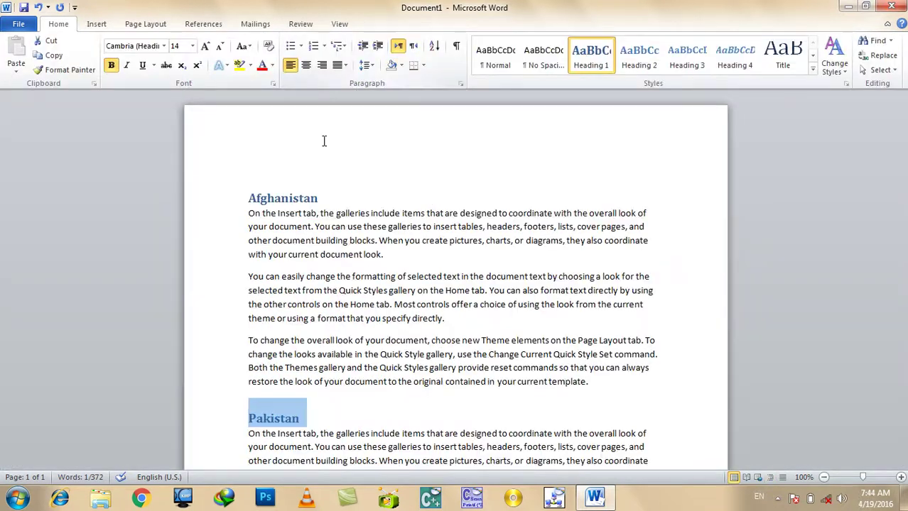
triple_click(297, 202)
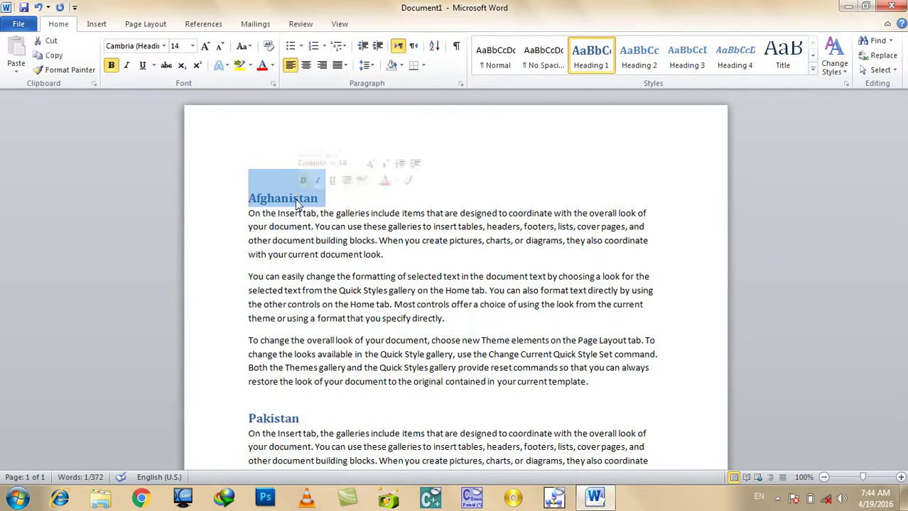
triple_click(269, 420)
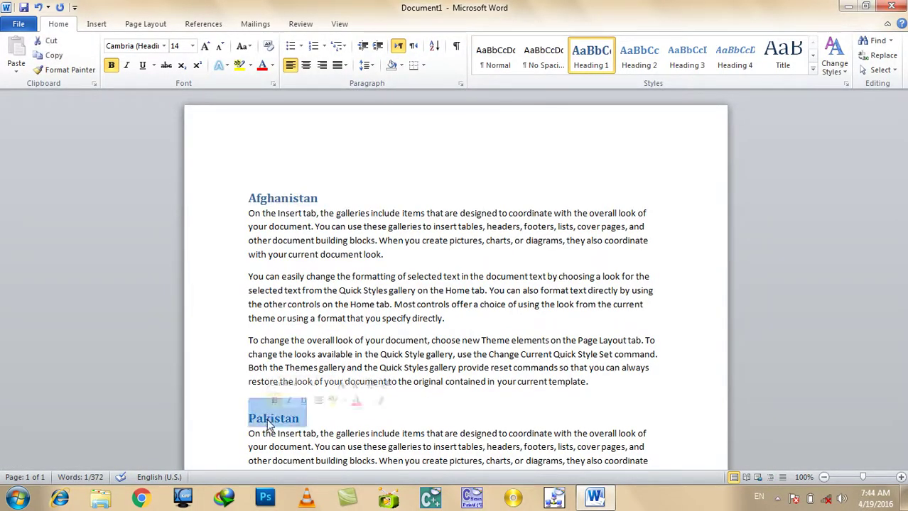
Demote Pakistan to a Level 2 heading in Outline view, then leave and reopen Outline view.
click(337, 24)
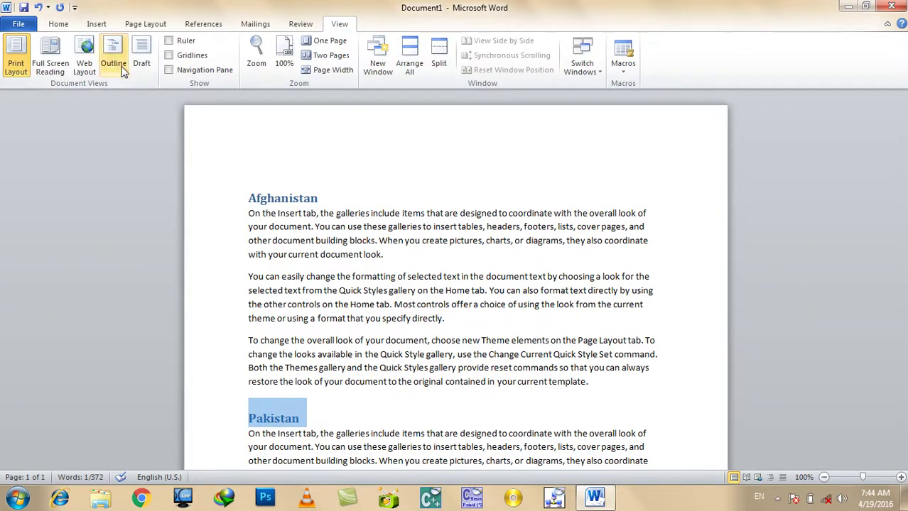
click(114, 64)
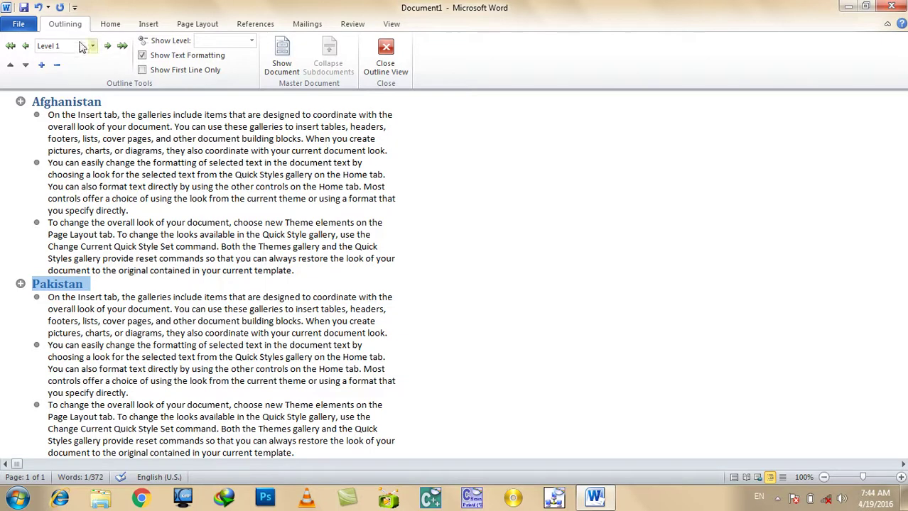
click(107, 46)
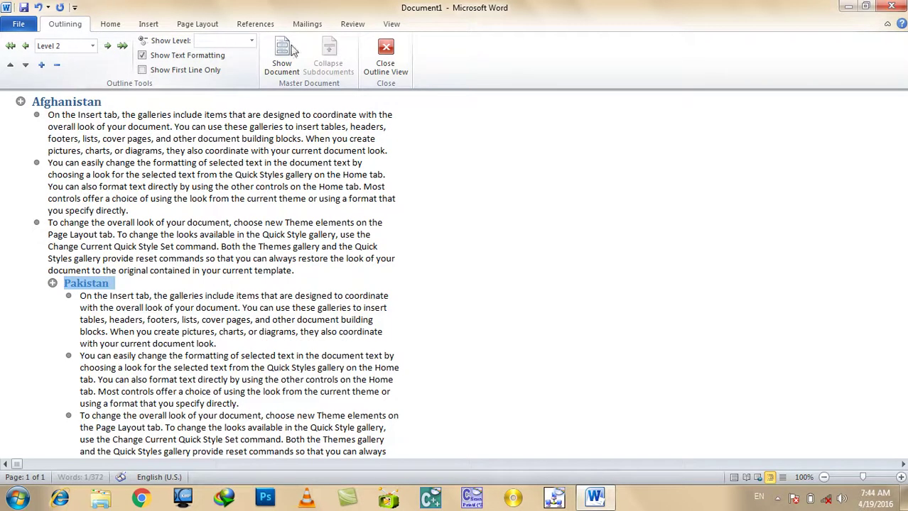
click(373, 67)
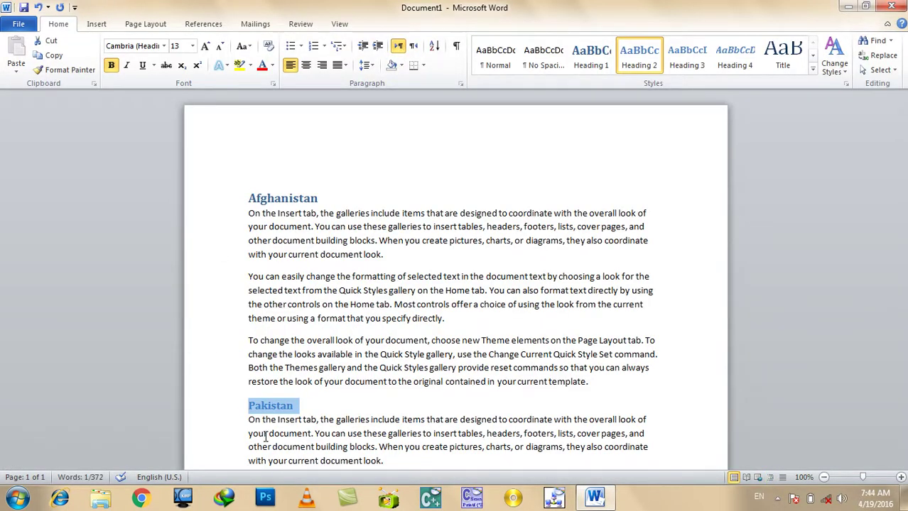
click(348, 25)
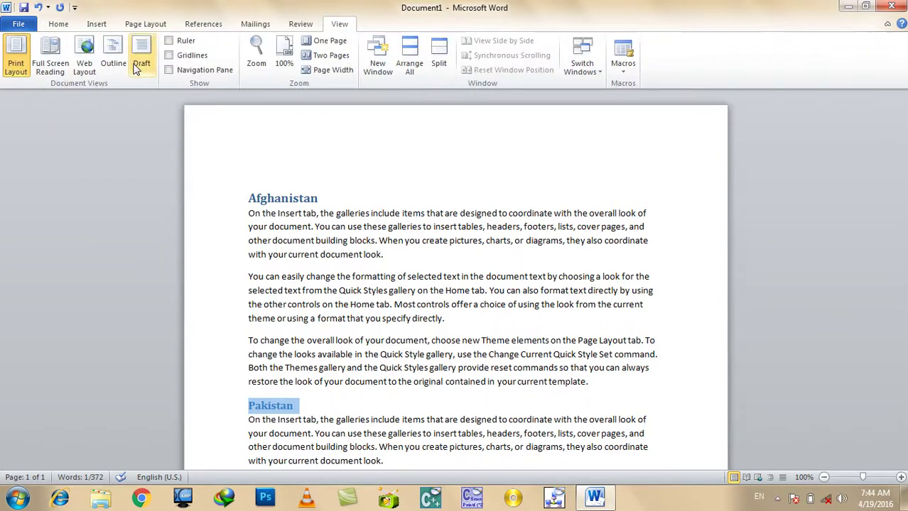
click(119, 63)
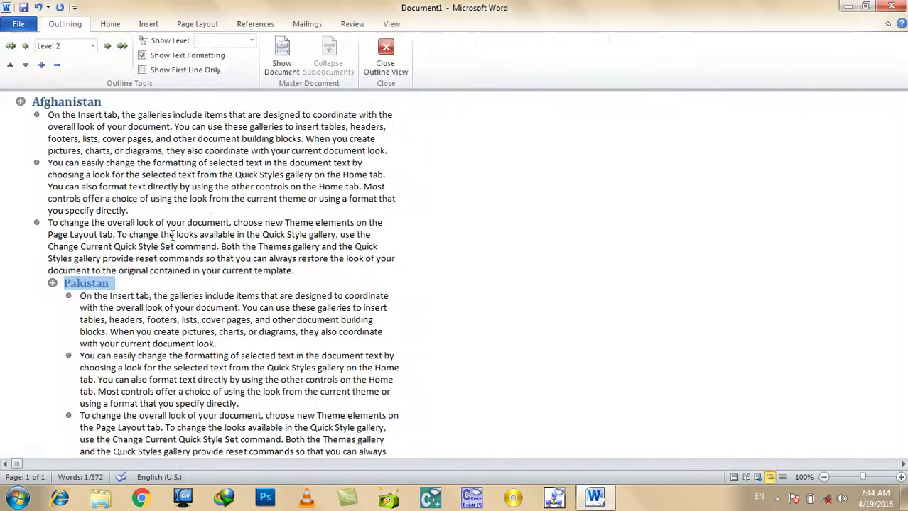
Promote Pakistan, demote it to body text, then reopen Outline view and promote it to Level 1.
click(11, 46)
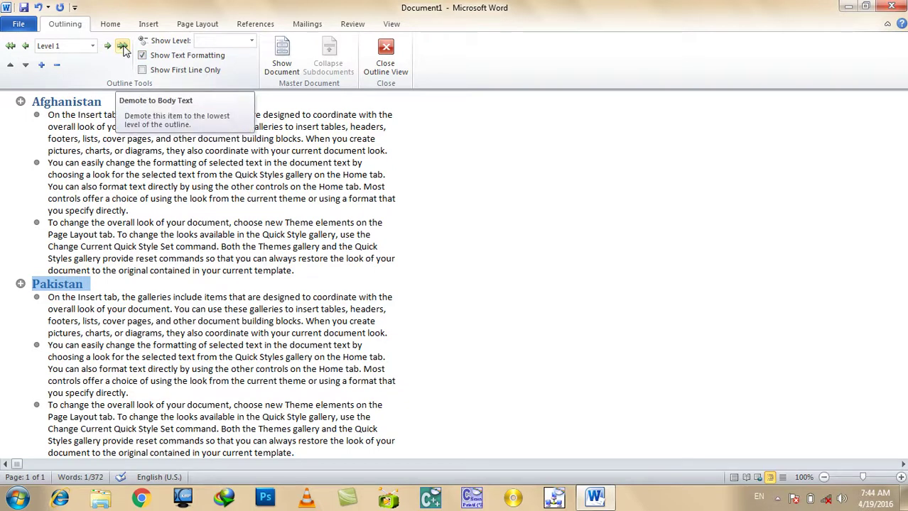
click(123, 47)
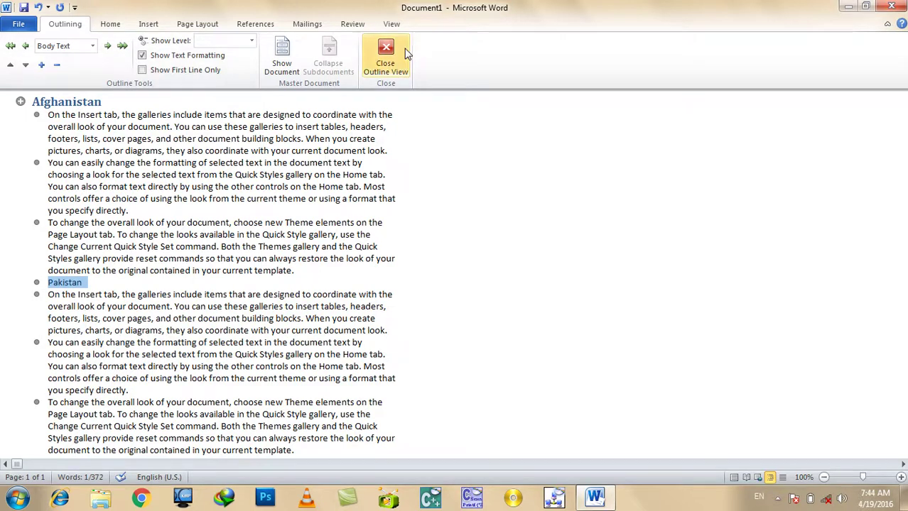
click(386, 57)
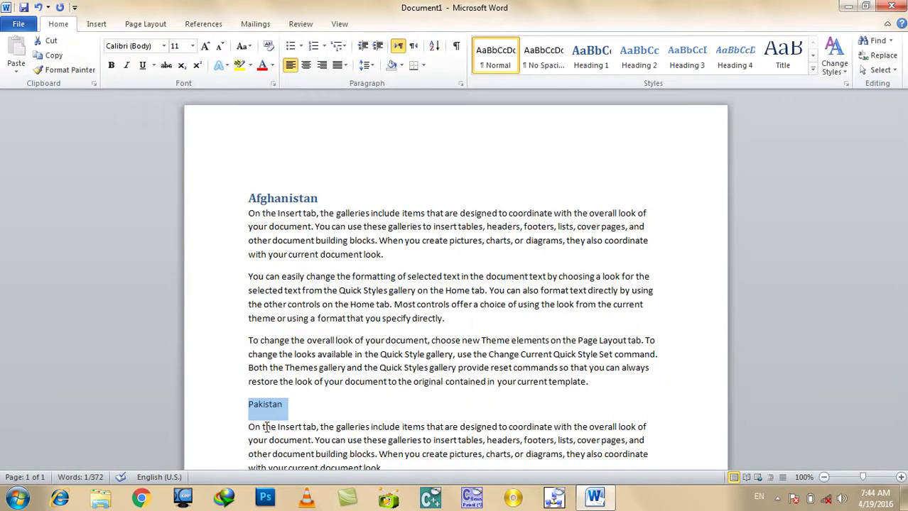
click(336, 27)
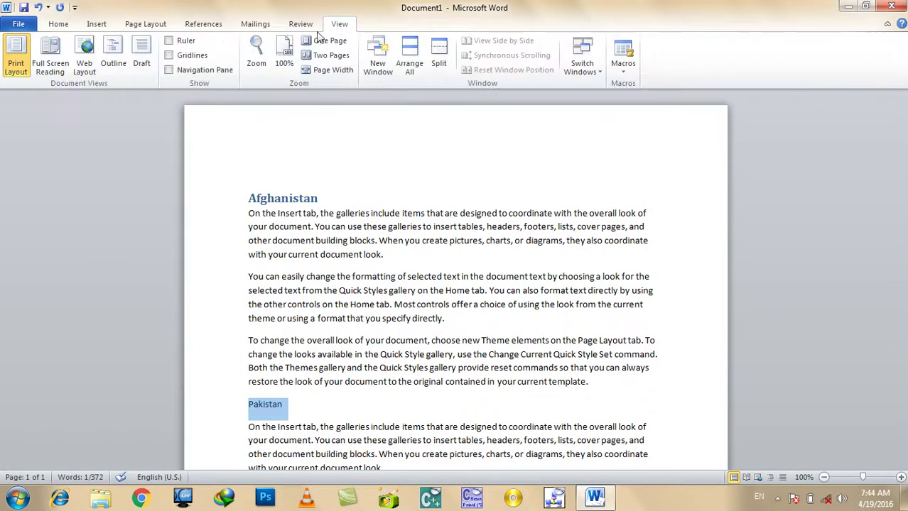
click(111, 64)
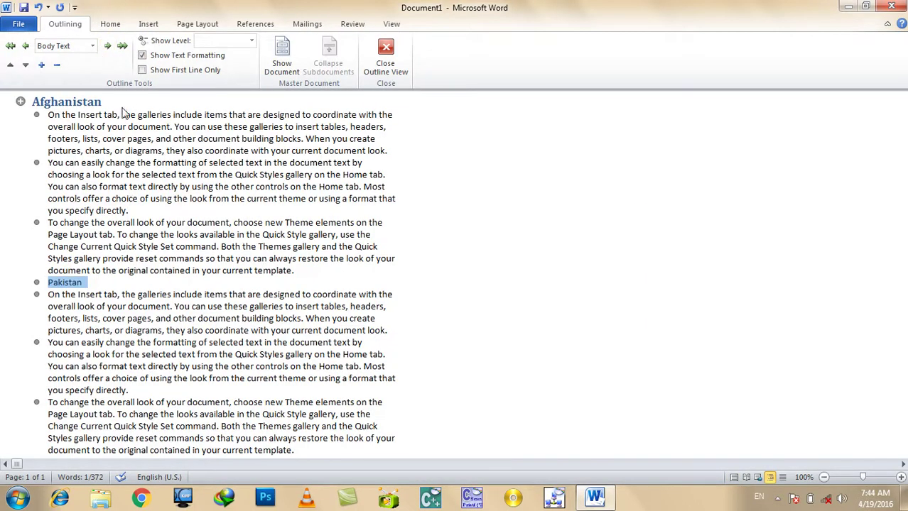
click(11, 47)
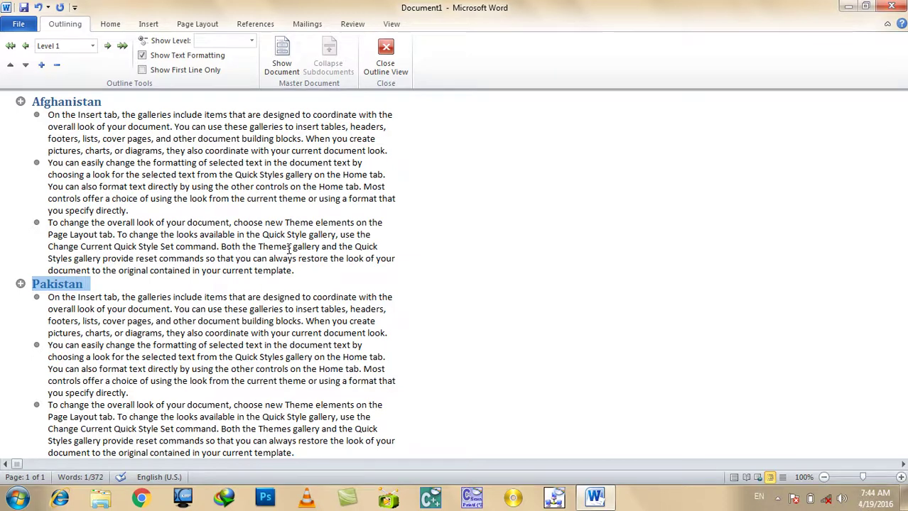
drag(289, 248, 12, 90)
click(61, 115)
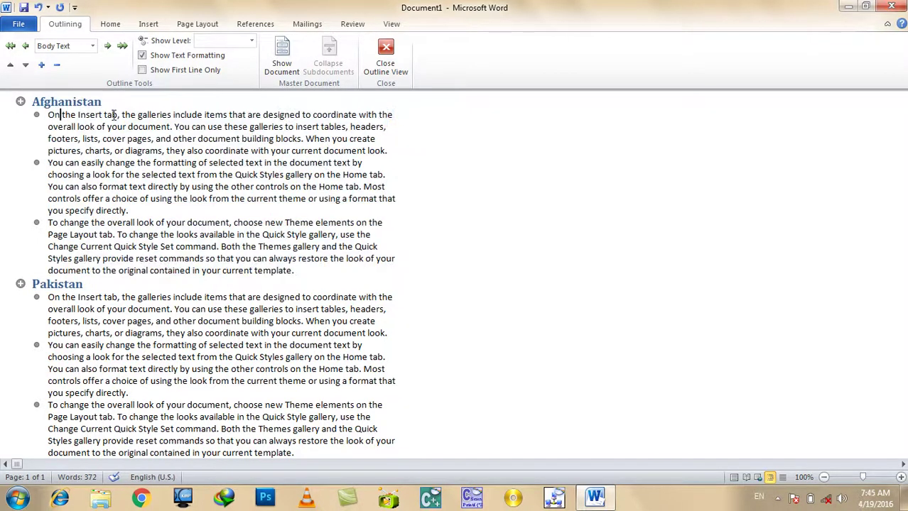
triple_click(107, 106)
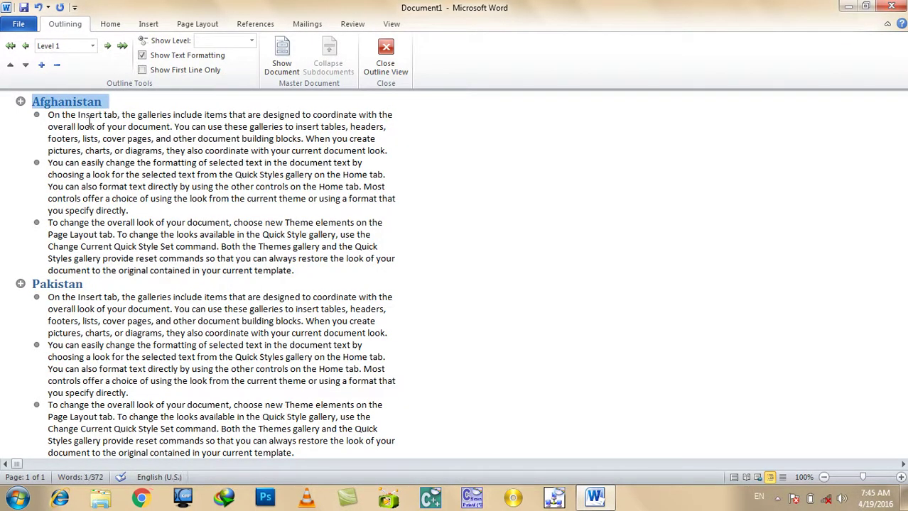
click(57, 66)
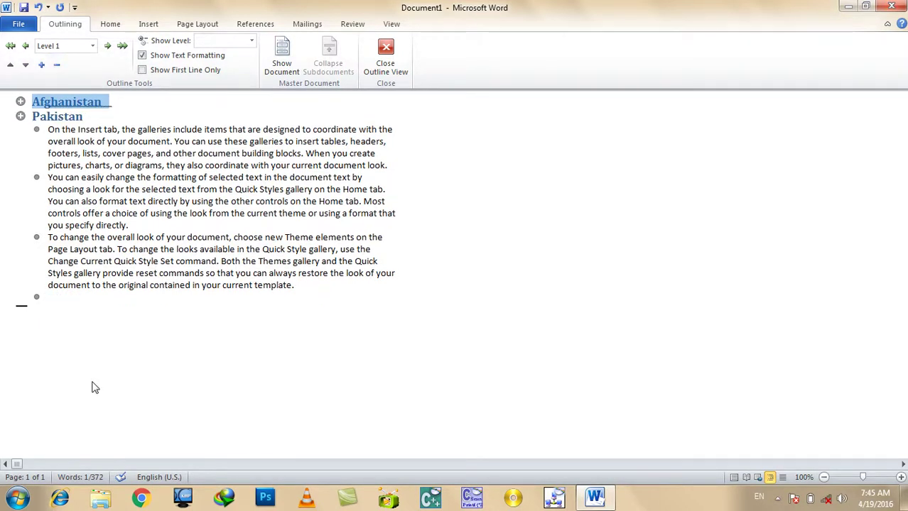
drag(296, 285, 63, 108)
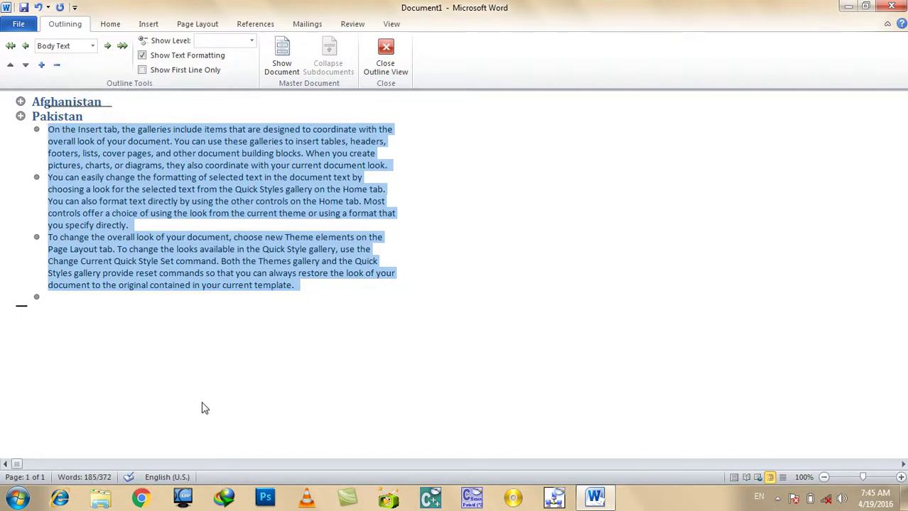
double_click(94, 101)
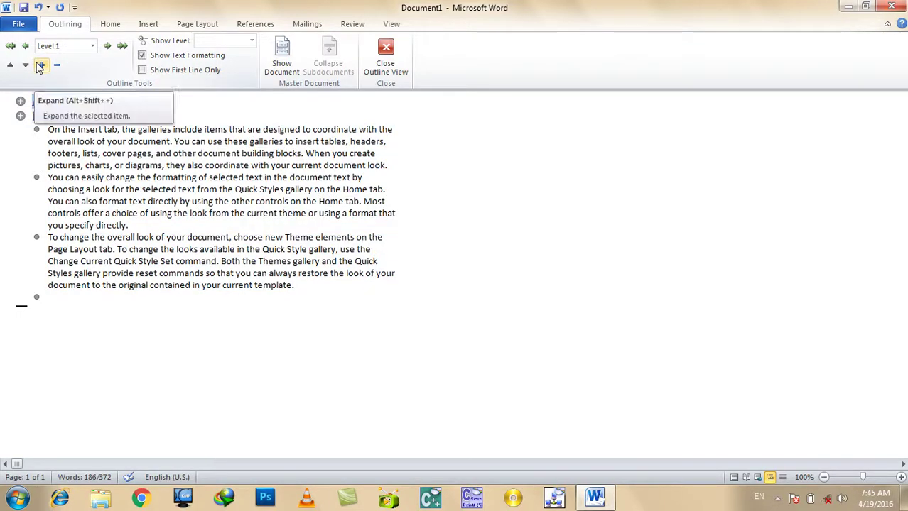
click(40, 66)
Select the Afghanistan heading and move it down two paragraphs.
triple_click(133, 213)
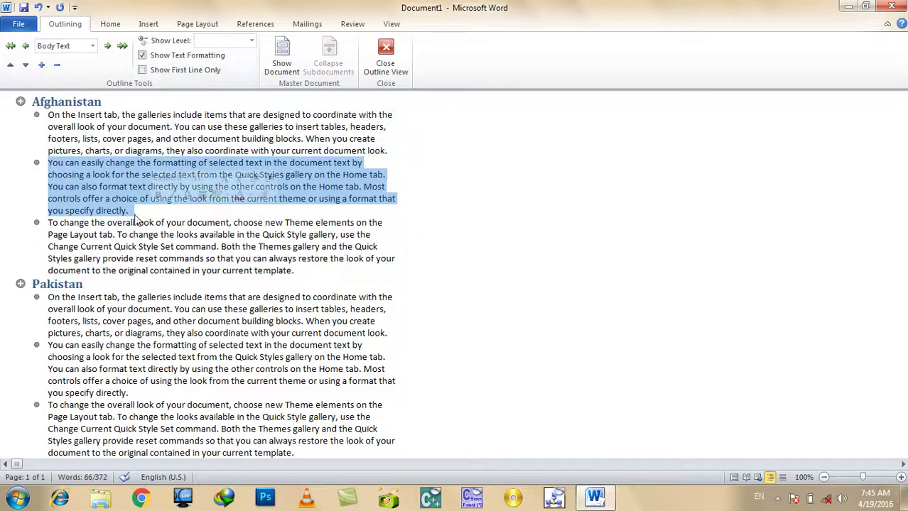
triple_click(51, 101)
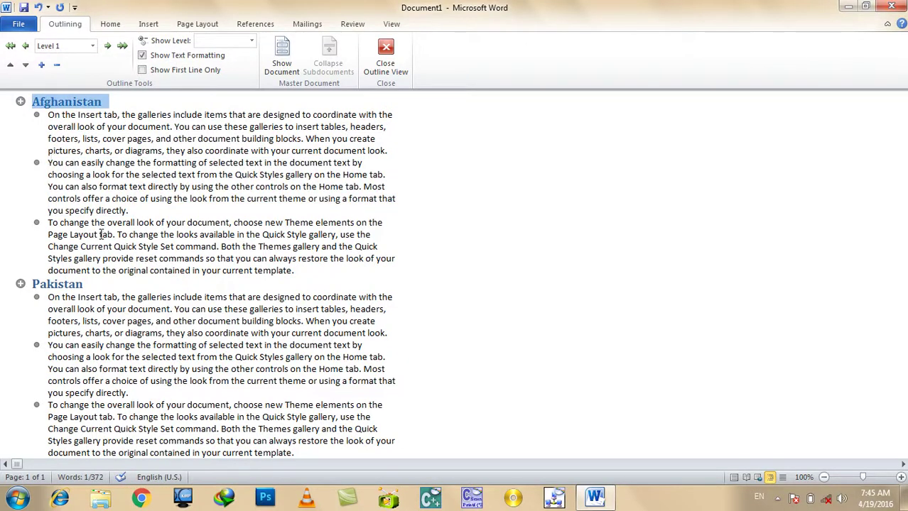
click(57, 223)
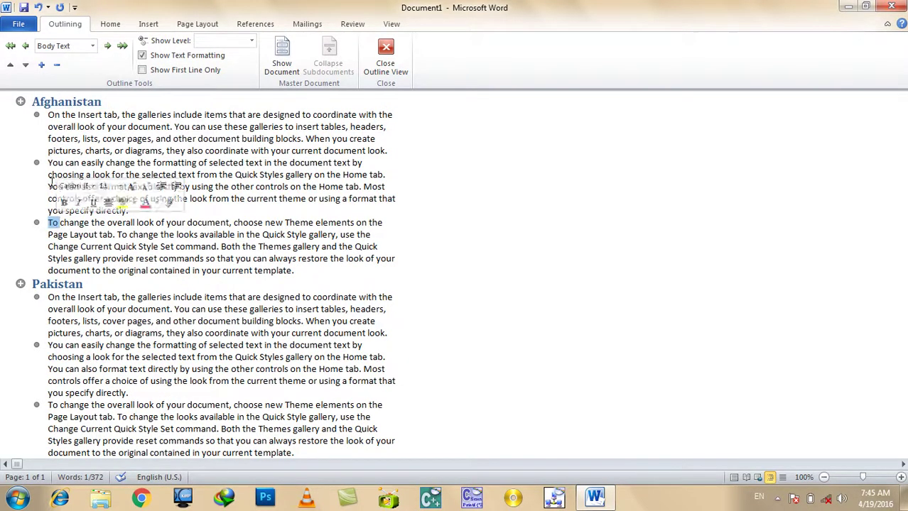
triple_click(46, 102)
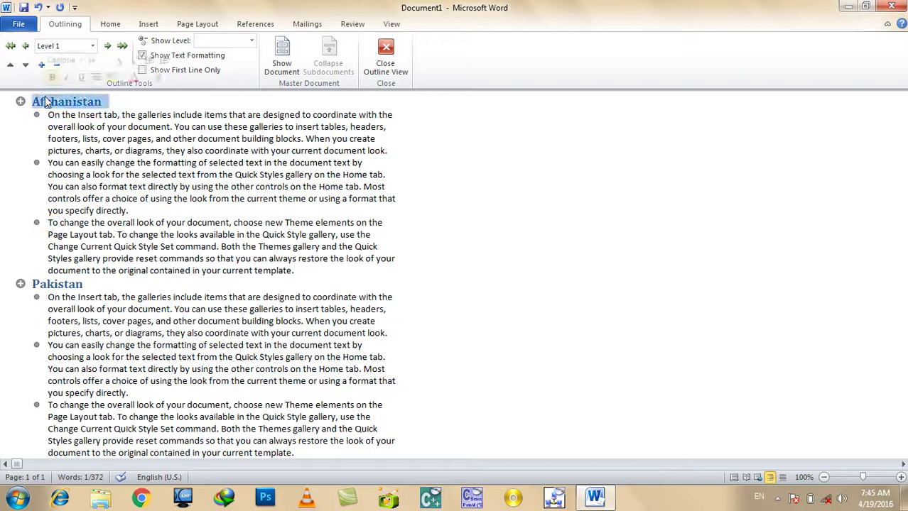
click(23, 66)
click(24, 66)
click(23, 65)
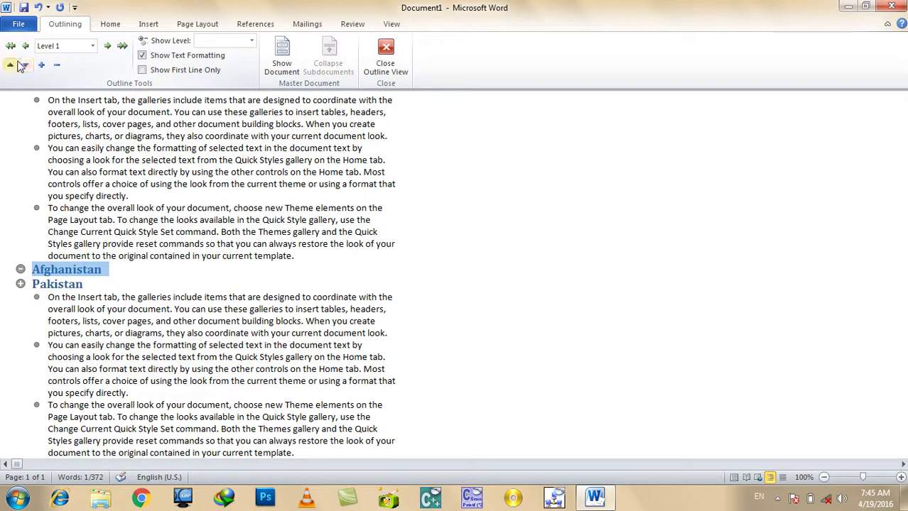
Move the Afghanistan heading back up to the top and open the Show Level list.
click(11, 65)
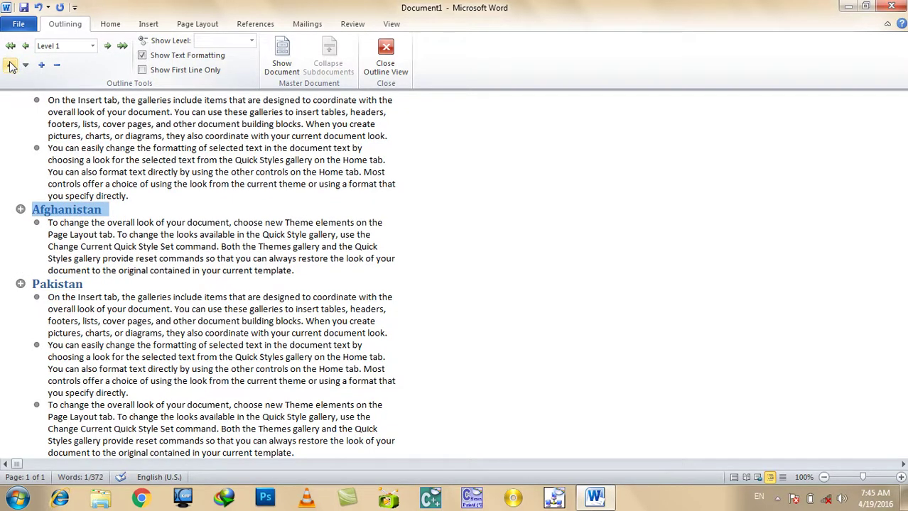
click(11, 66)
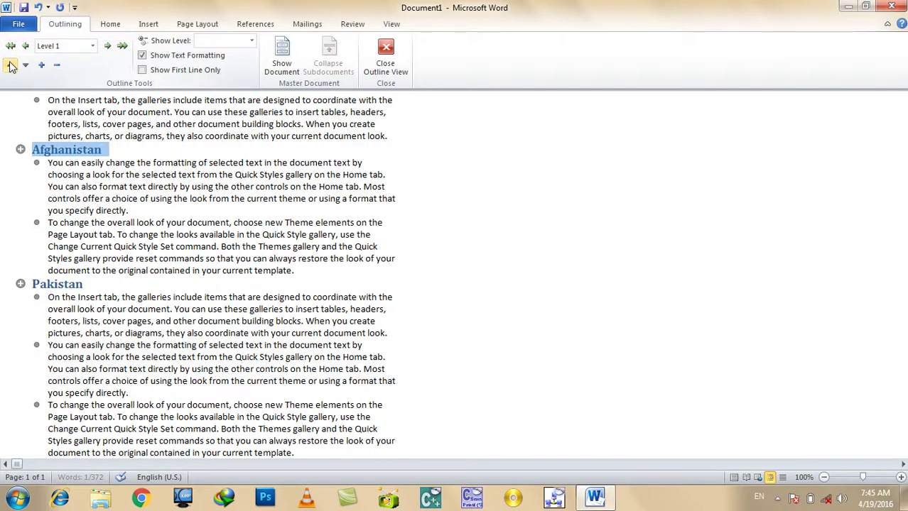
click(11, 65)
click(11, 66)
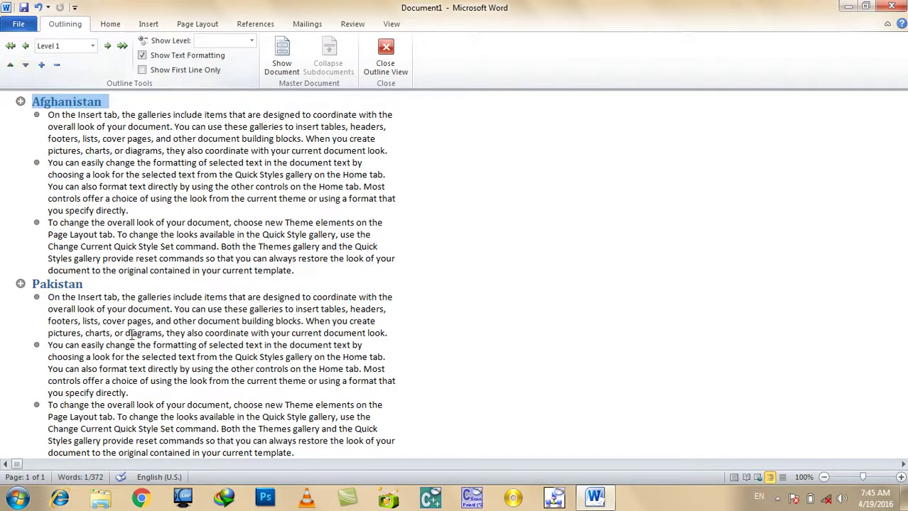
double_click(57, 284)
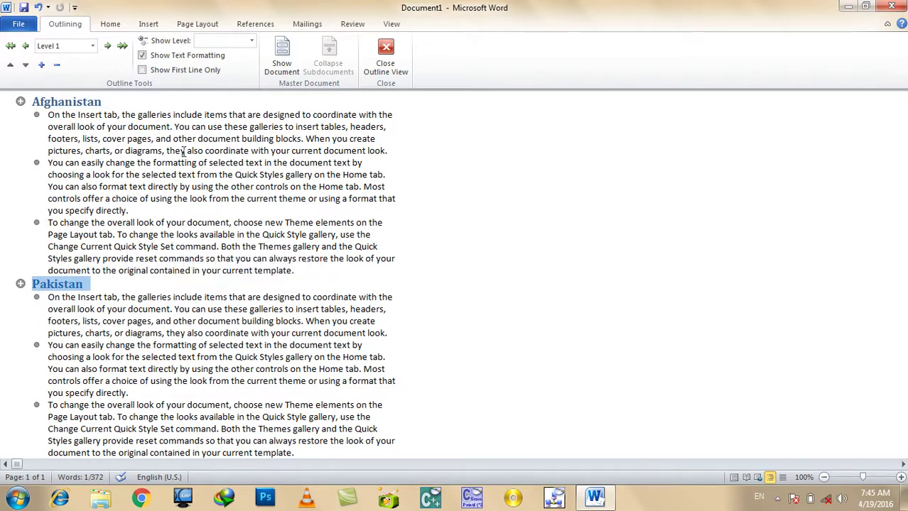
double_click(66, 102)
click(251, 41)
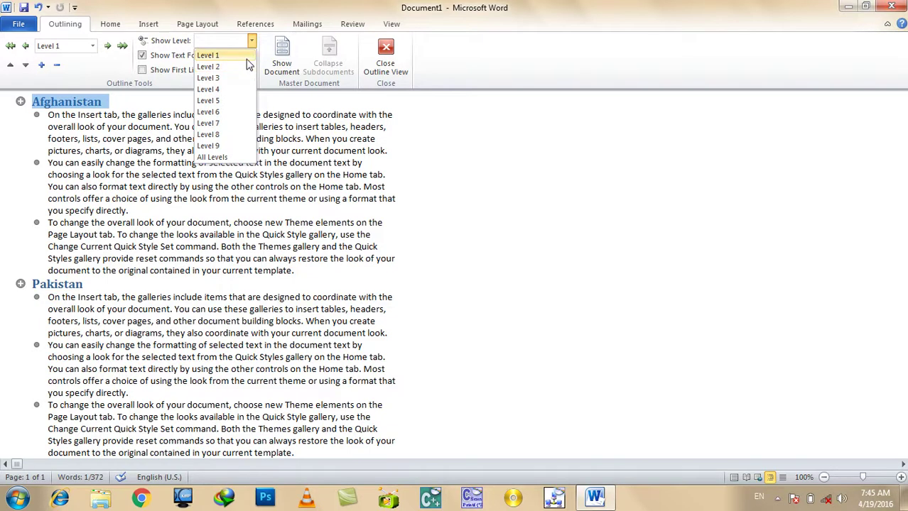
Show outline Level 1 only, then Level 2, and finally All Levels.
click(235, 57)
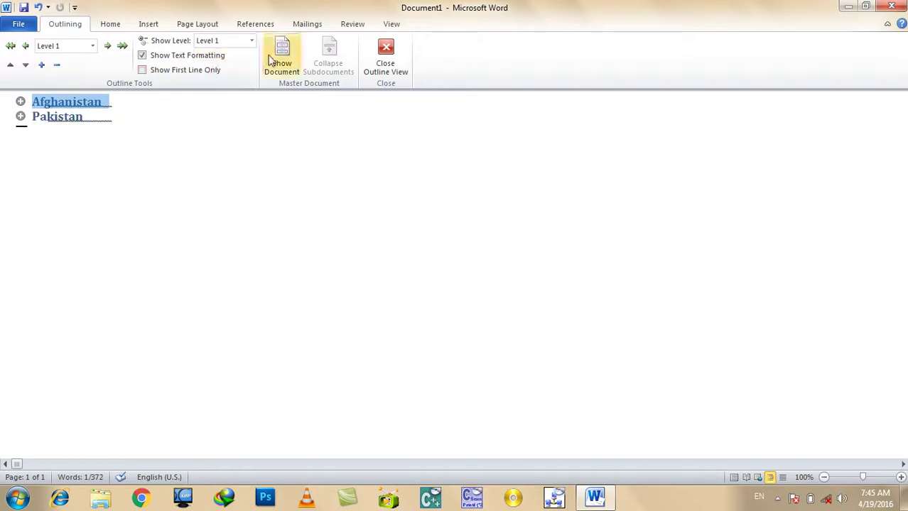
click(253, 42)
click(229, 67)
click(252, 41)
click(235, 156)
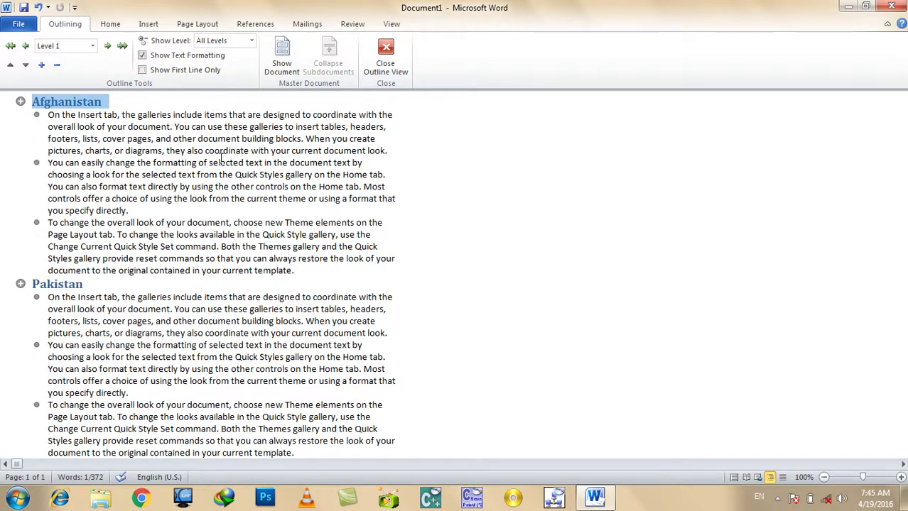
click(178, 61)
click(178, 62)
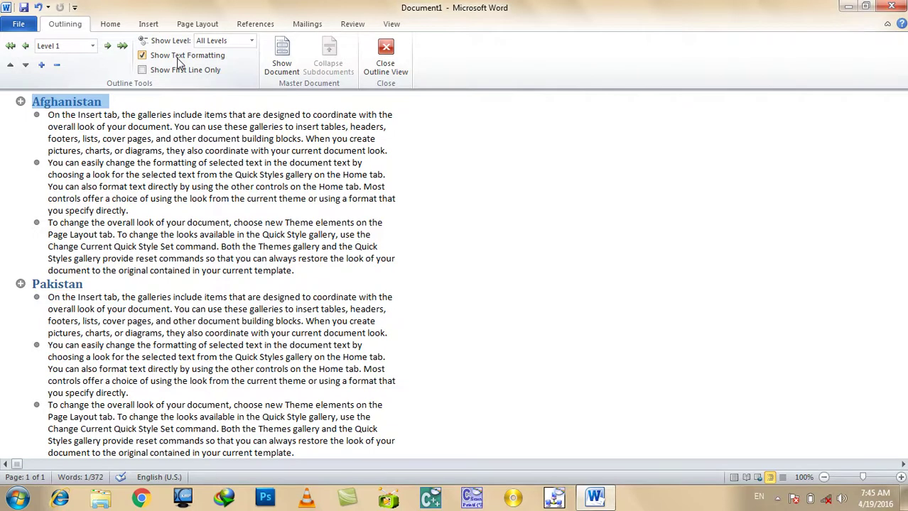
click(179, 62)
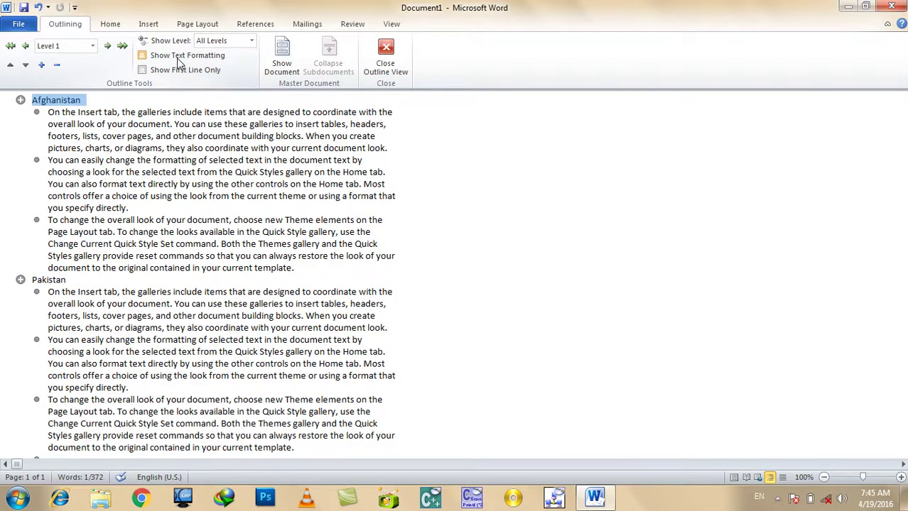
click(179, 61)
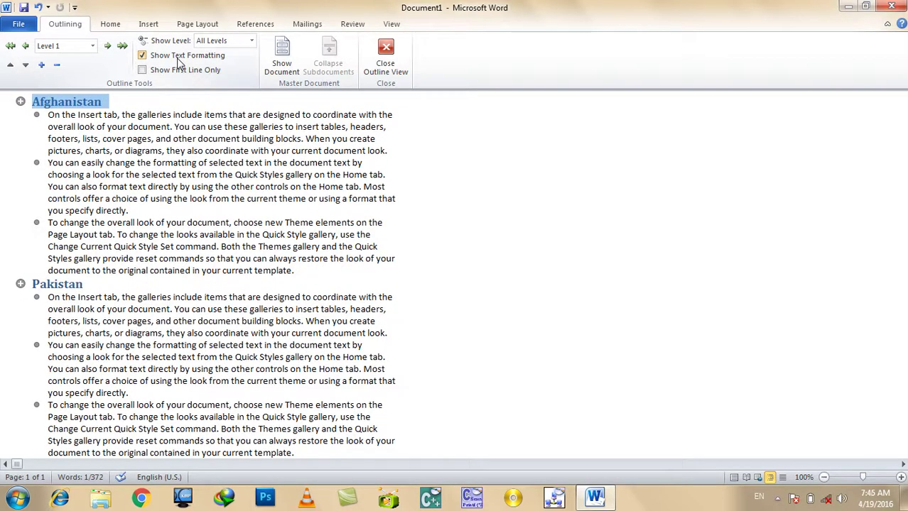
double_click(103, 288)
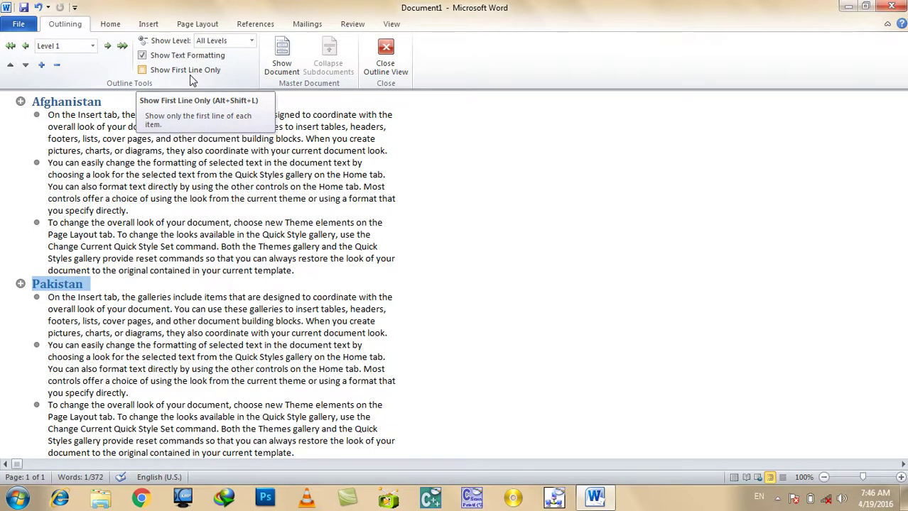
click(190, 74)
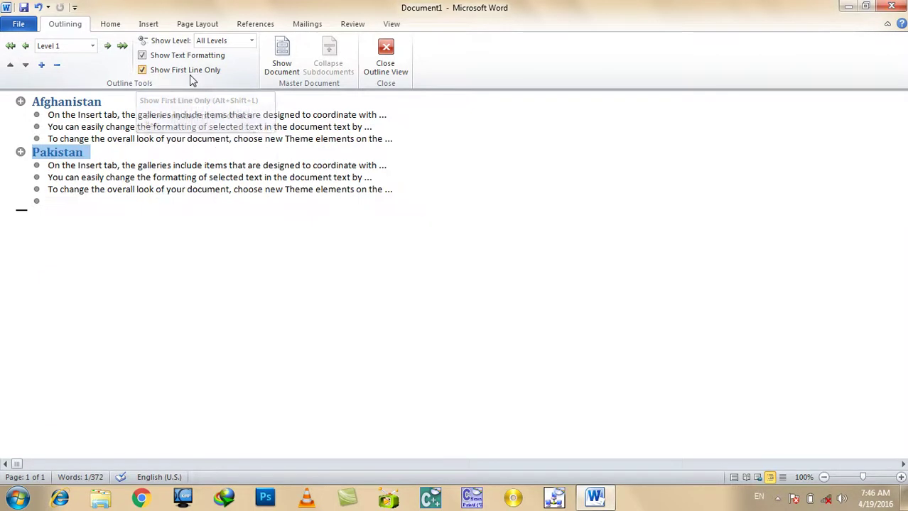
triple_click(256, 114)
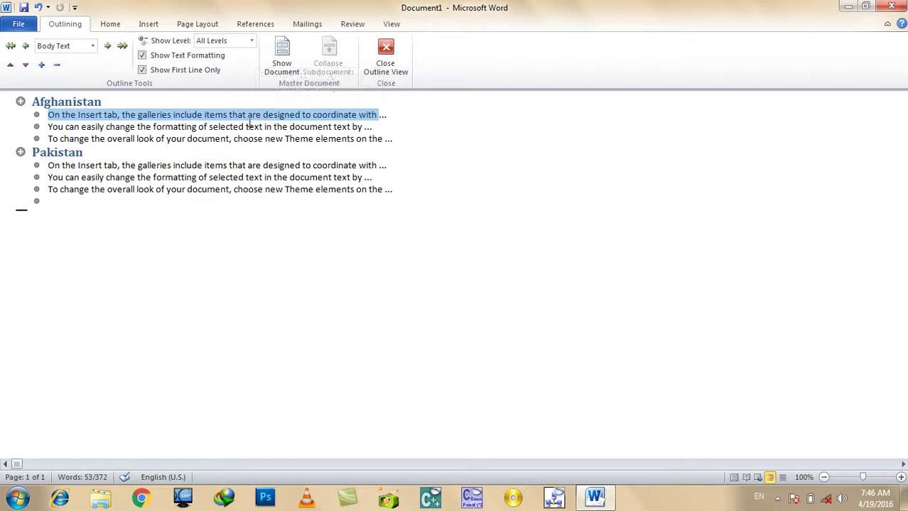
click(246, 127)
triple_click(247, 126)
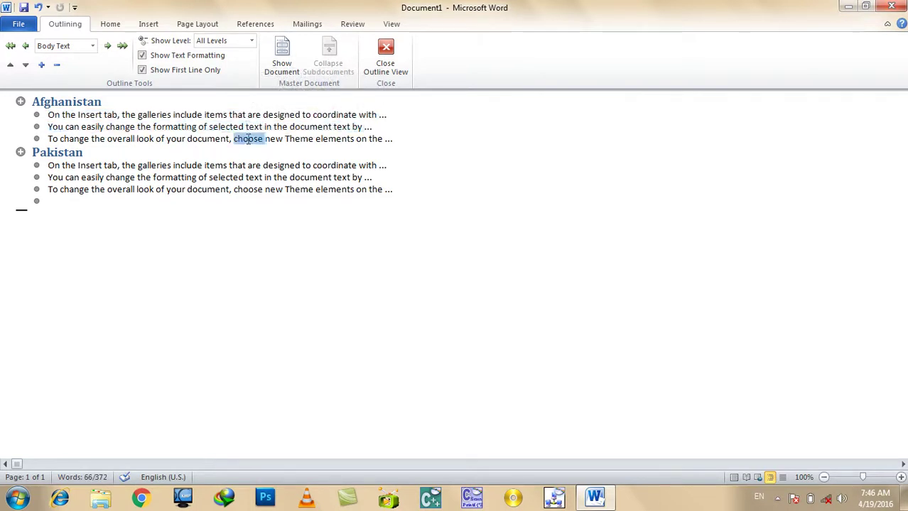
triple_click(248, 138)
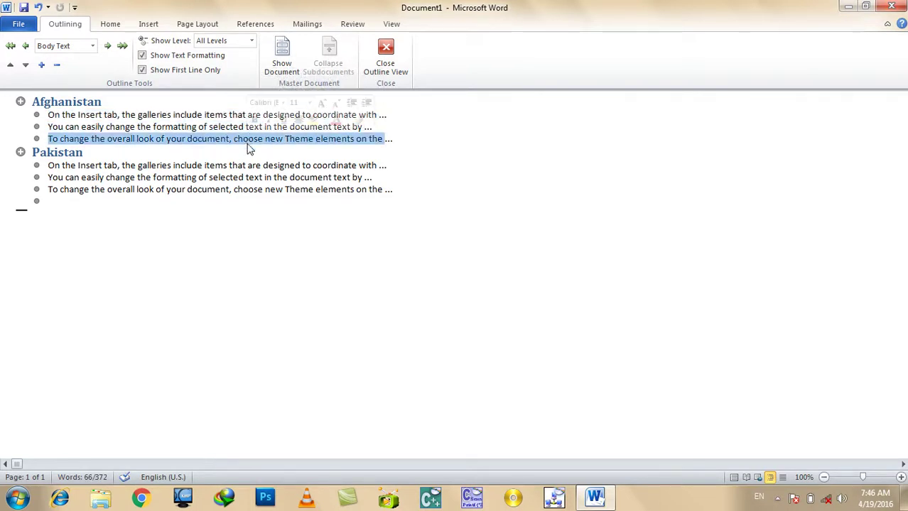
click(171, 73)
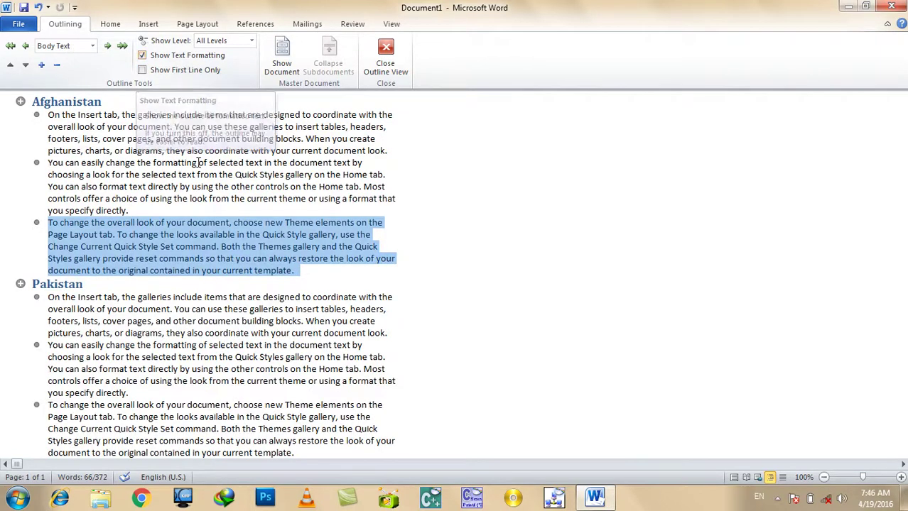
triple_click(177, 211)
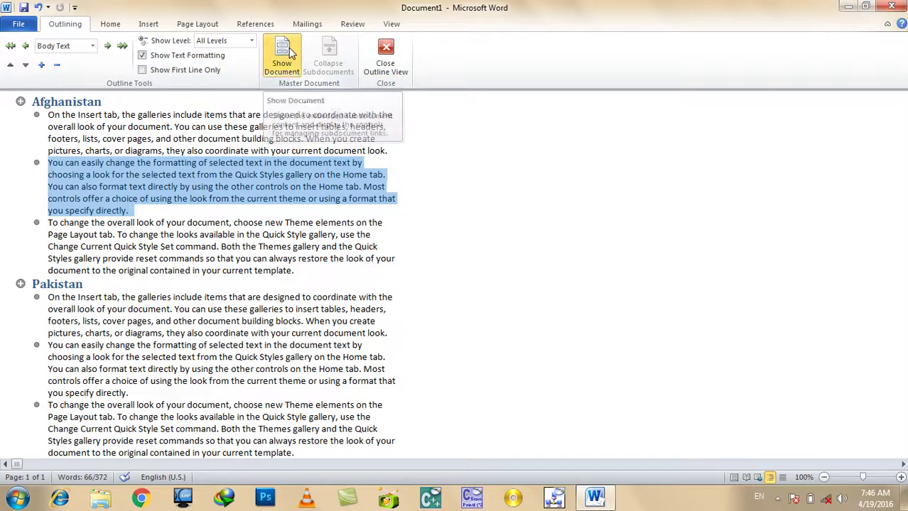
Show the Master Document tools and try Create on the second Afghanistan body paragraph.
click(287, 53)
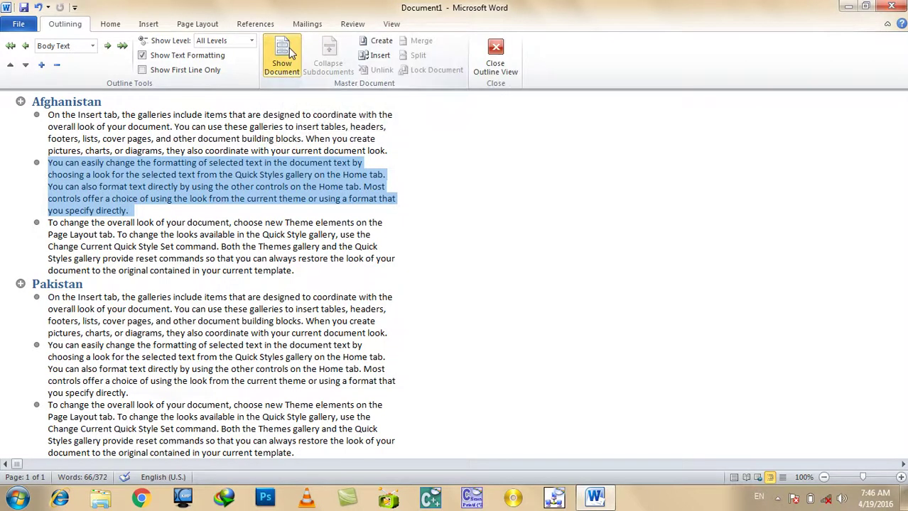
click(147, 199)
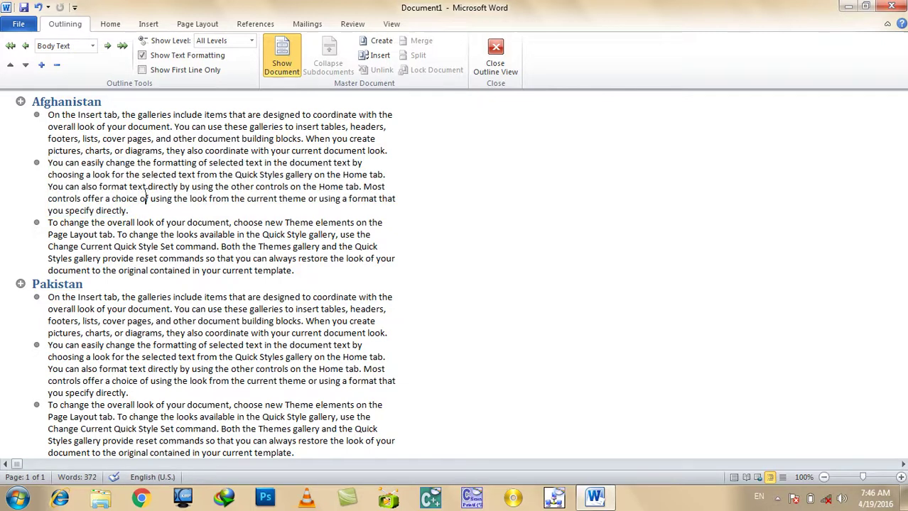
click(55, 159)
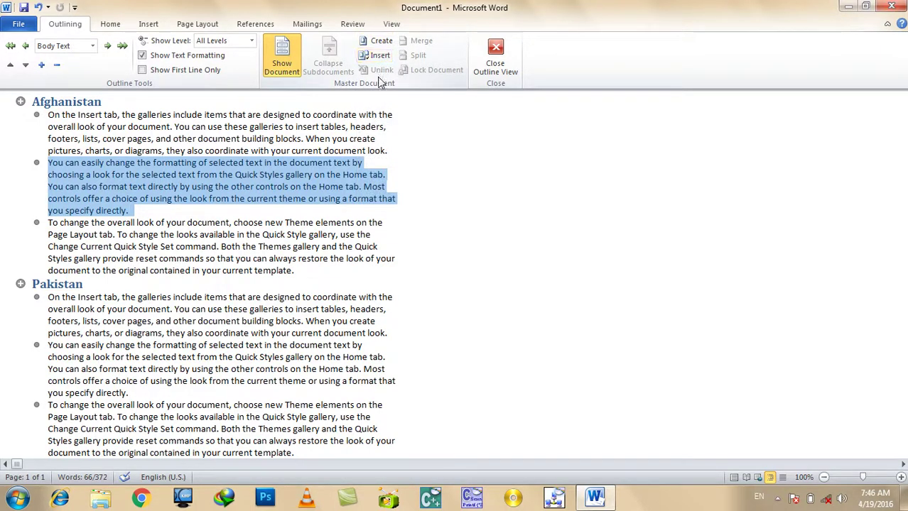
click(378, 41)
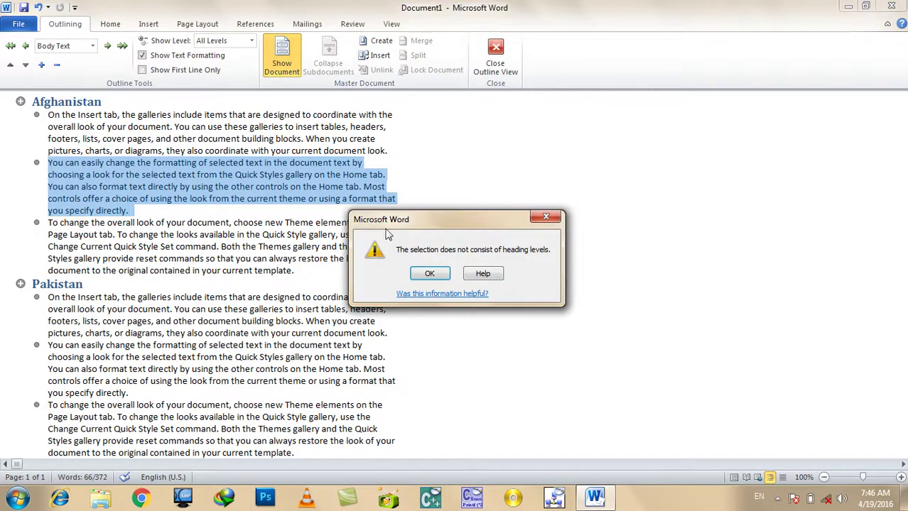
Dismiss the heading-levels warning and turn the Afghanistan section into a subdocument.
click(548, 221)
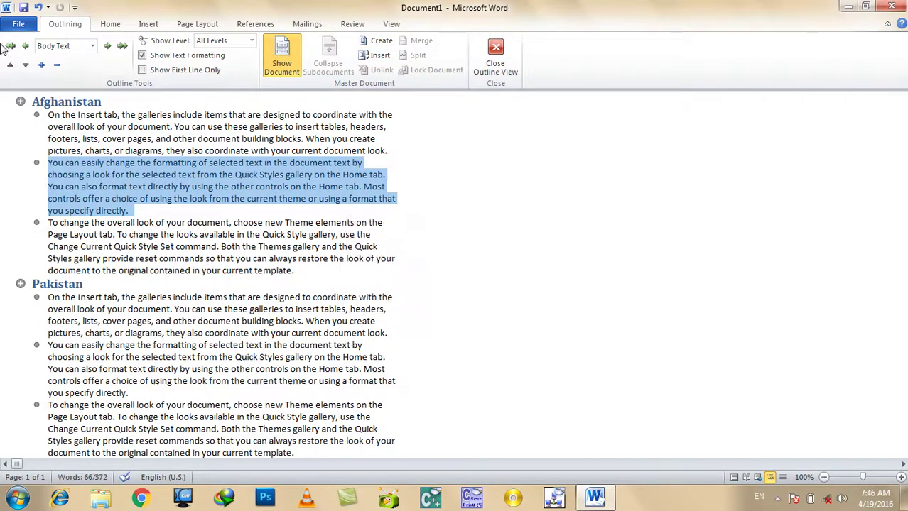
triple_click(65, 102)
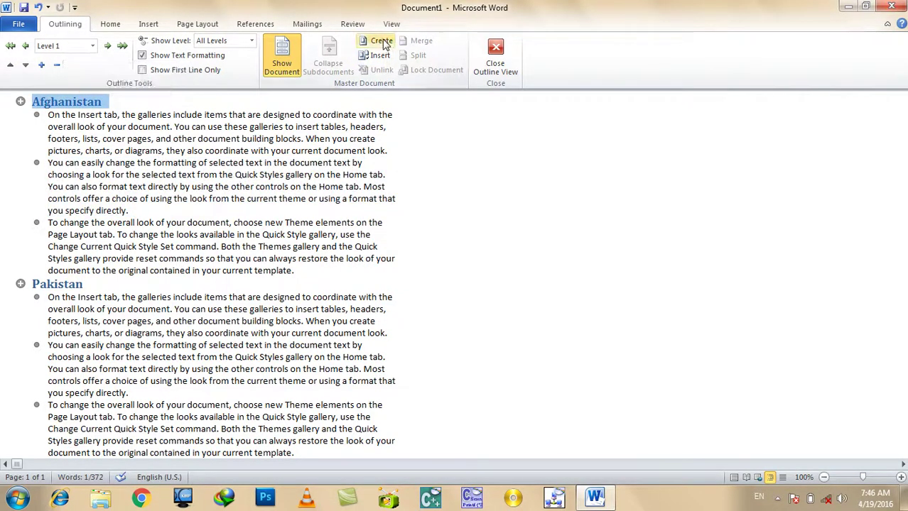
click(386, 45)
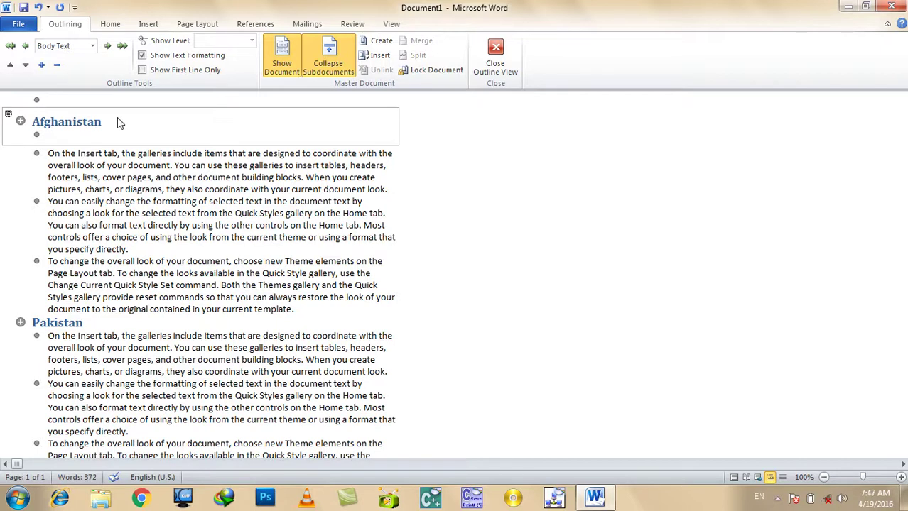
Lock the master document and save it as 'Afghanistan'.
click(446, 70)
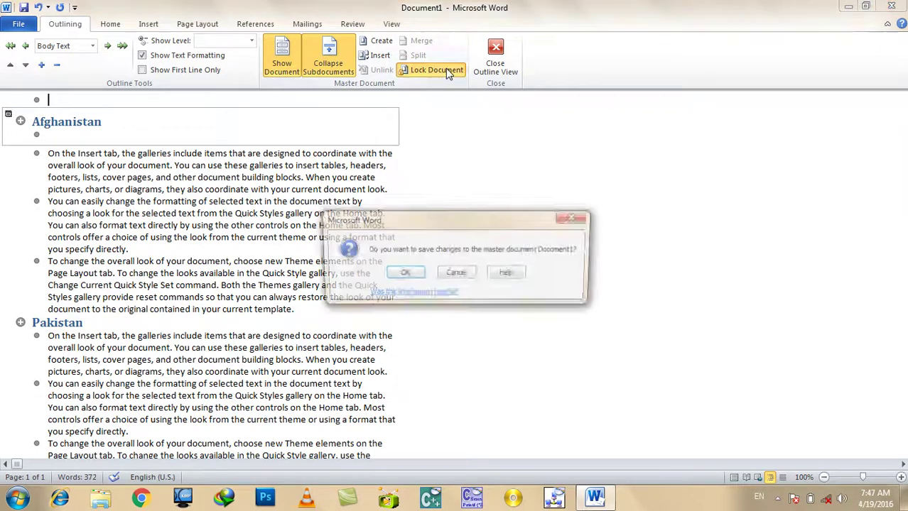
click(409, 272)
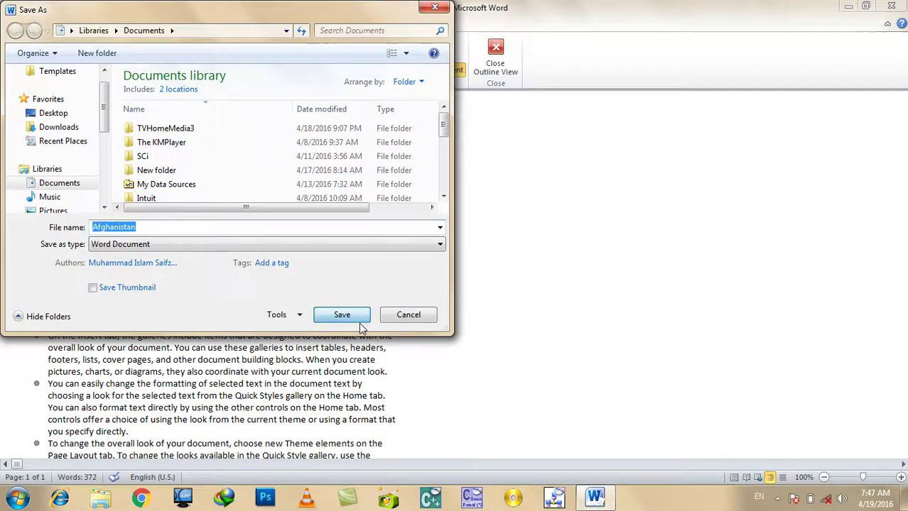
click(360, 323)
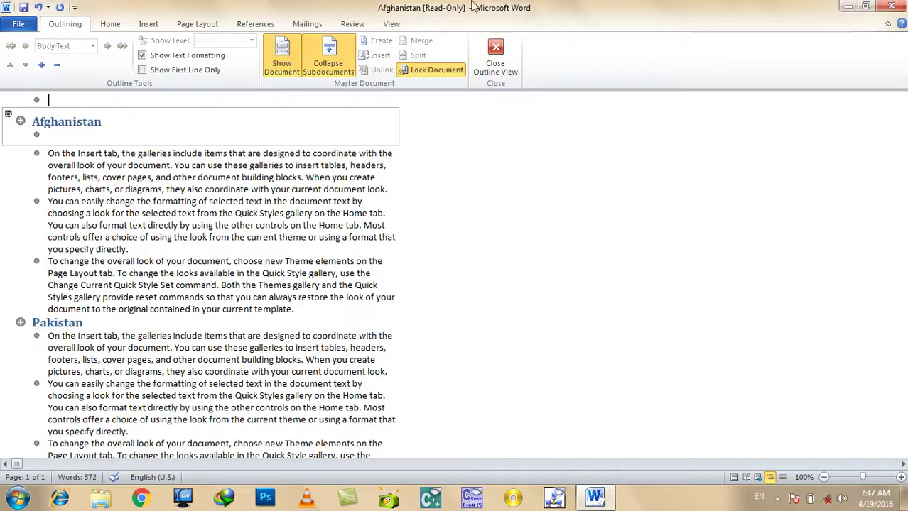
Unlock the master document, then collapse, expand and re-collapse the Afghanistan subdocument.
click(428, 70)
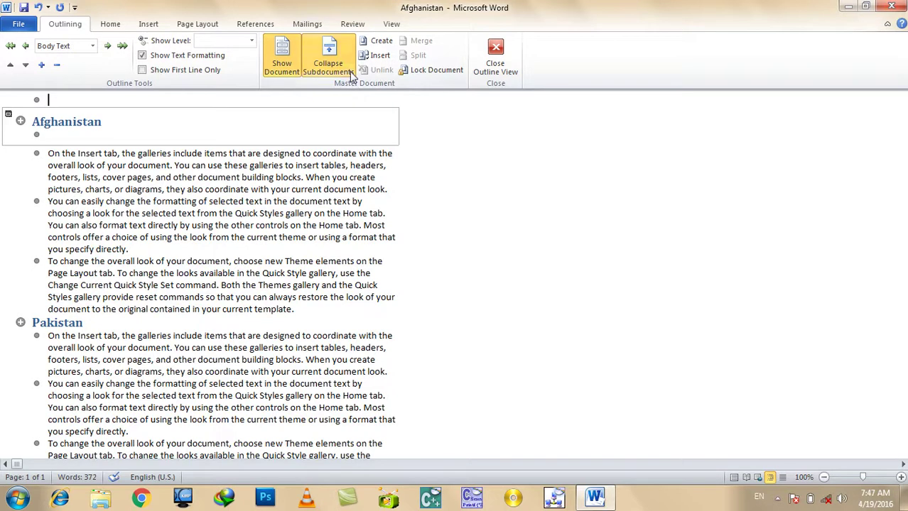
click(348, 59)
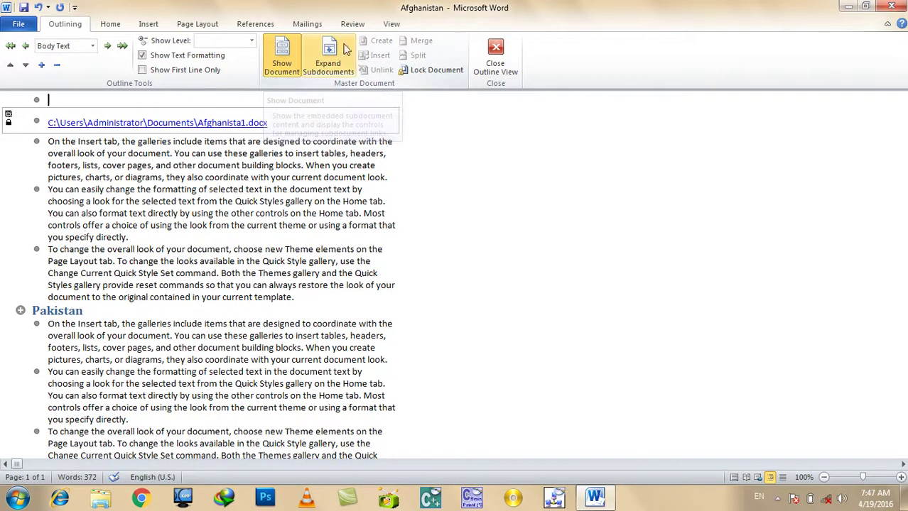
click(334, 61)
click(318, 62)
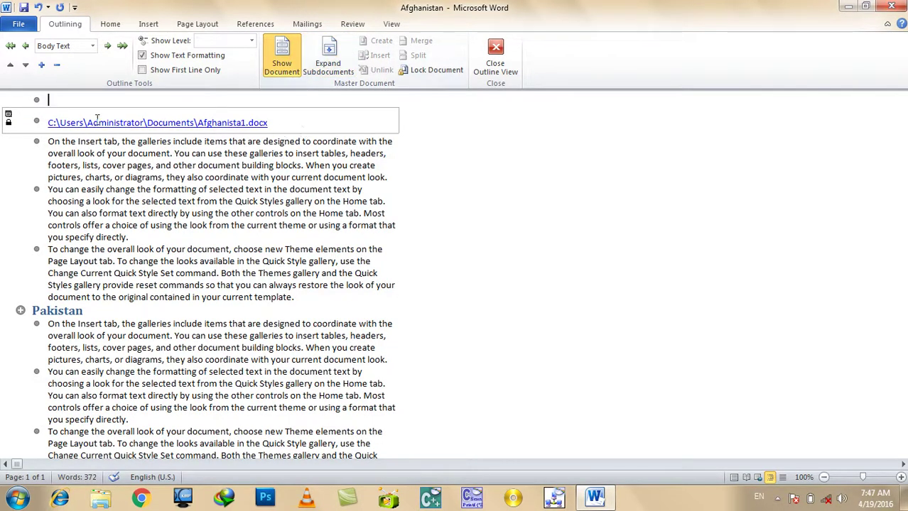
Select the subdocument link line, expand it to show the Afghanistan heading, and click inside it.
click(56, 122)
key(shift+End)
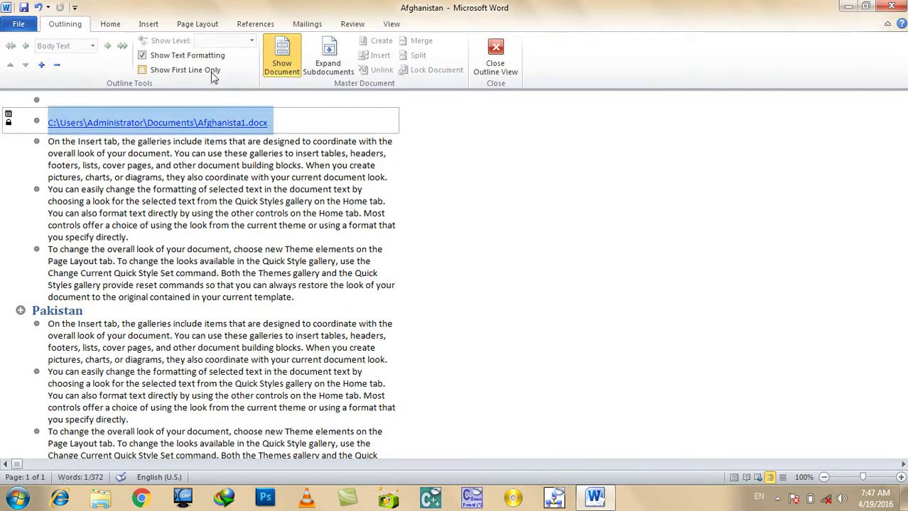
click(326, 73)
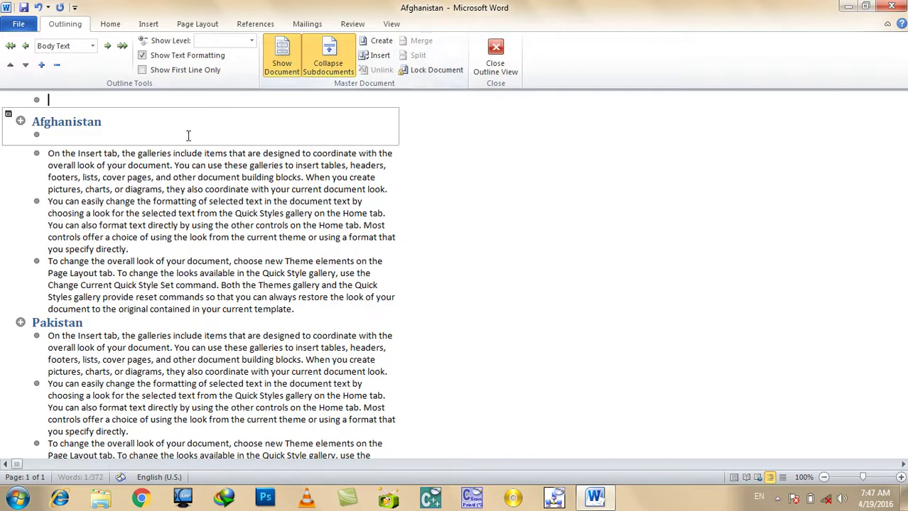
click(113, 134)
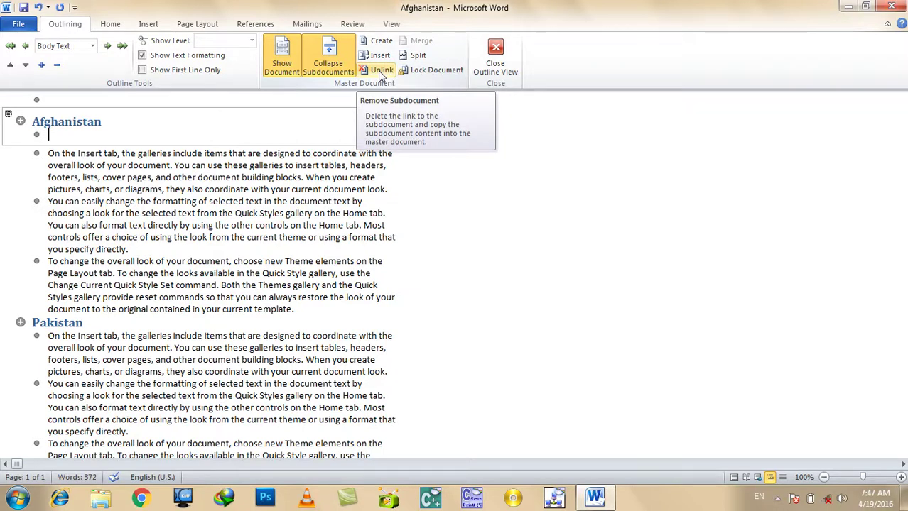
Split the Afghanistan subdocument, then reapply Outline view so continuous section breaks appear.
click(418, 60)
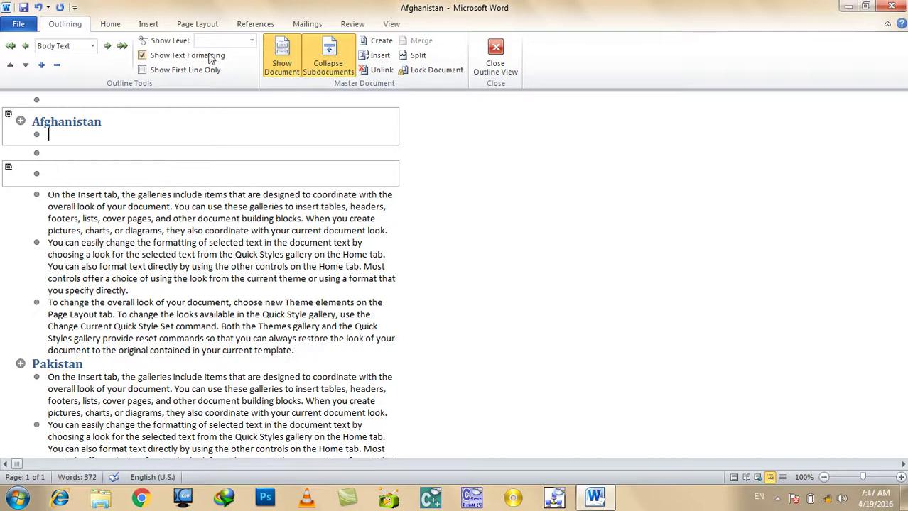
click(353, 24)
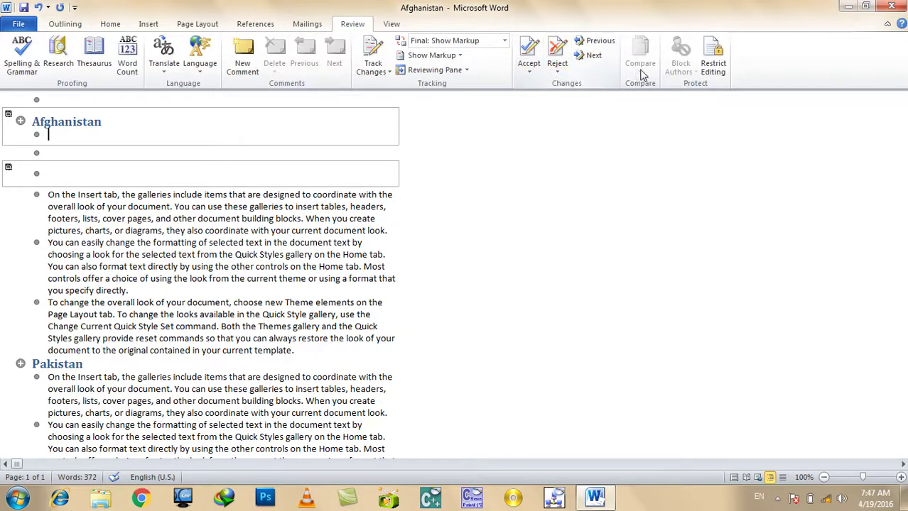
click(392, 24)
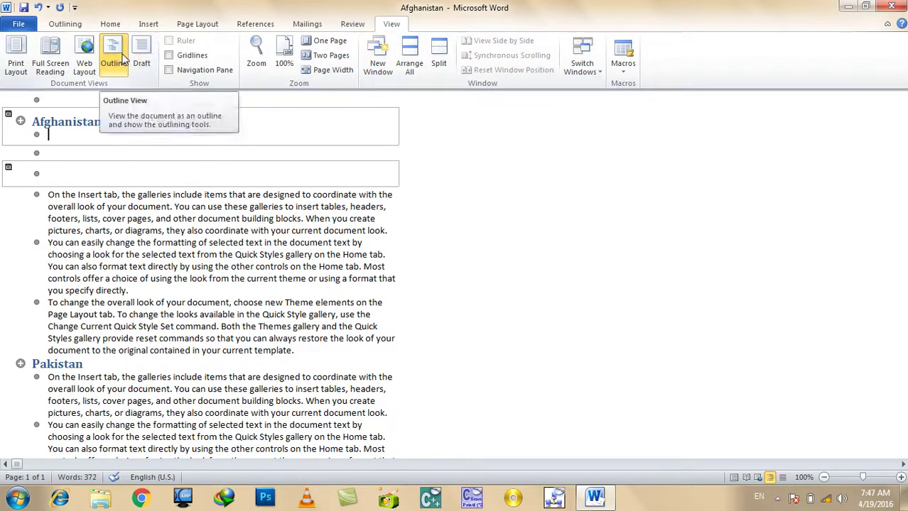
click(122, 60)
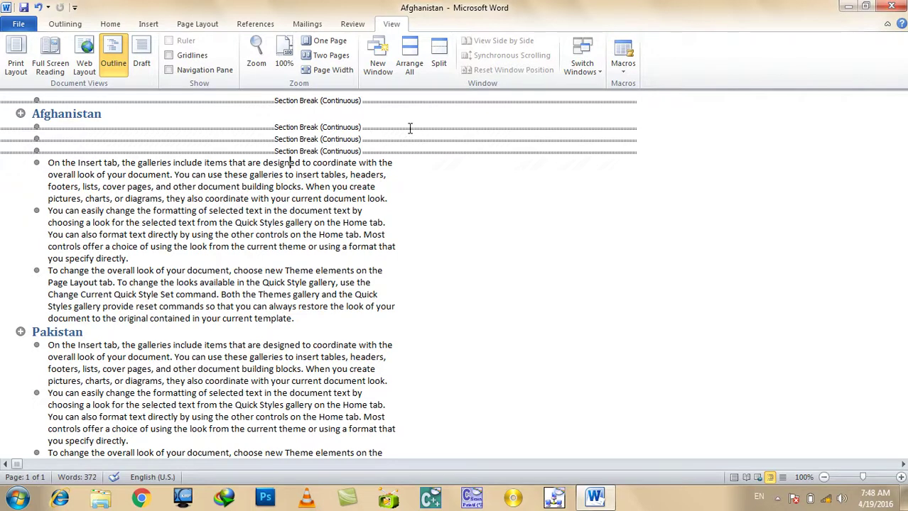
Delete the three continuous section breaks under Afghanistan, then switch to Print Layout and back to Outline.
key(Delete)
key(Delete)
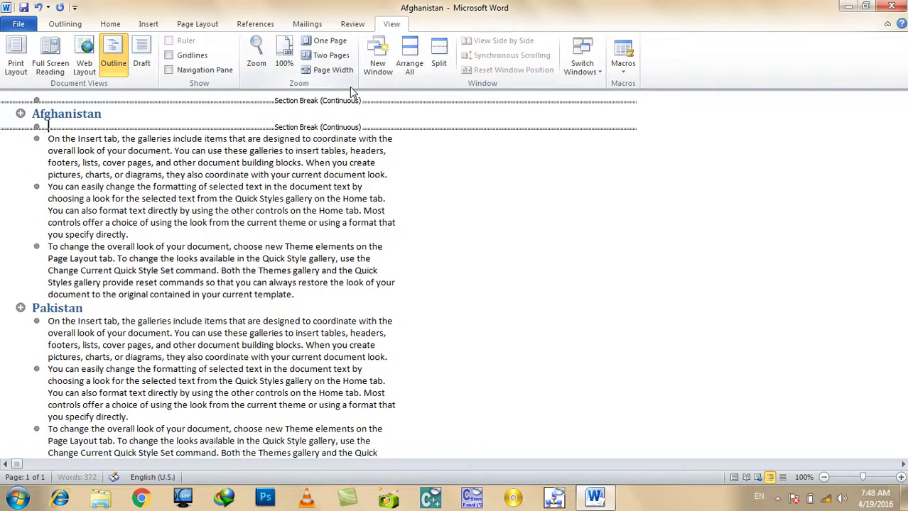
key(Delete)
click(175, 97)
key(Delete)
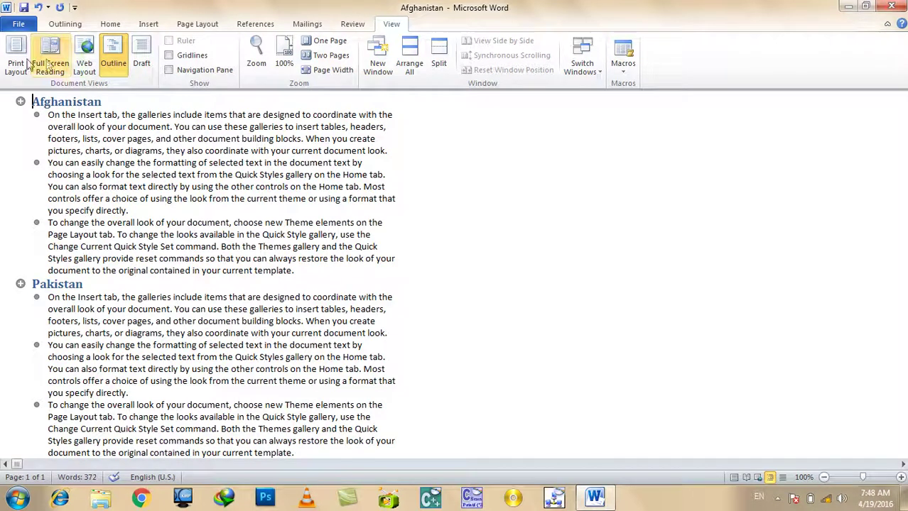
click(18, 64)
click(113, 62)
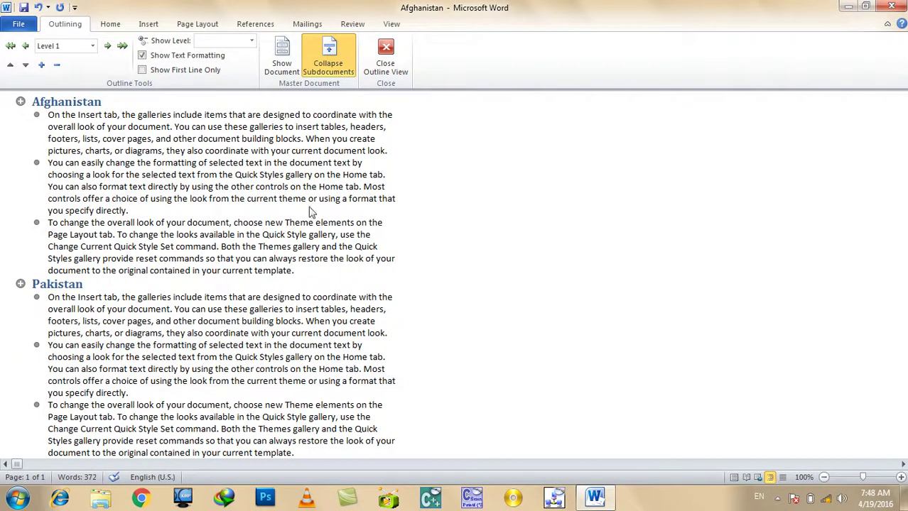
click(384, 64)
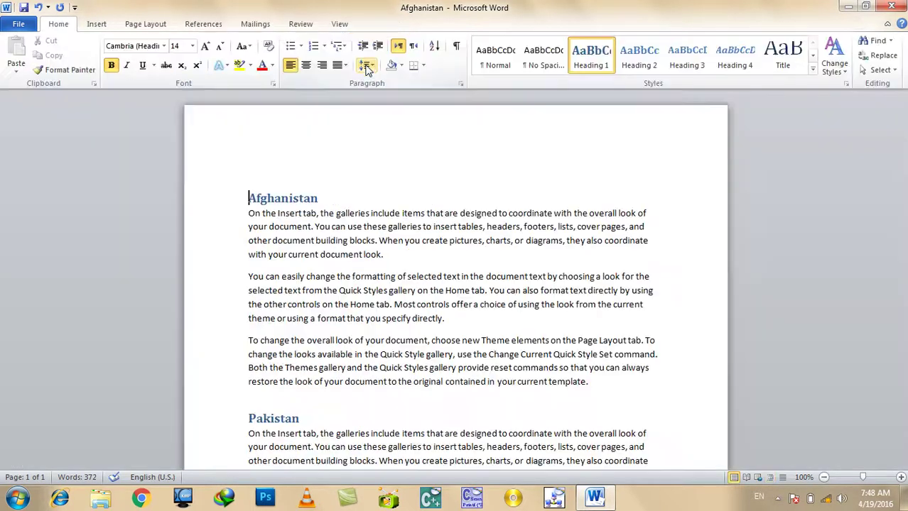
click(301, 24)
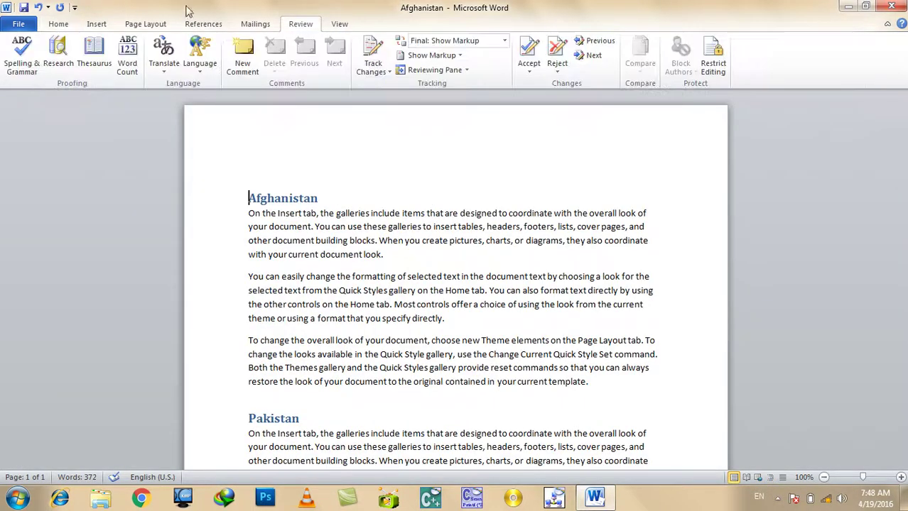
click(347, 24)
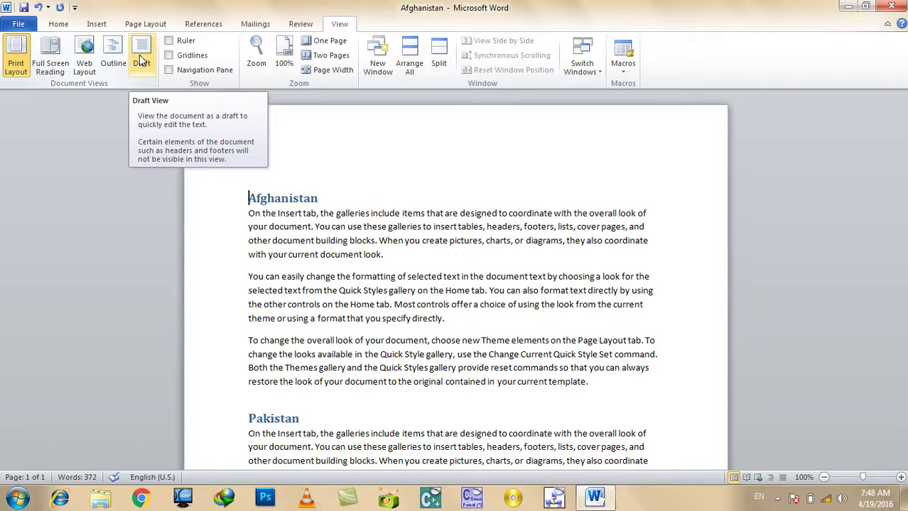
click(141, 61)
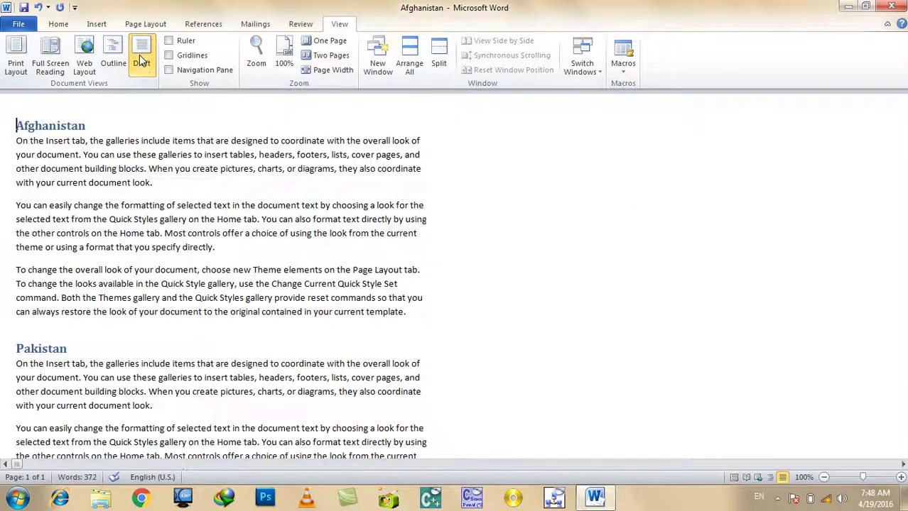
scroll(188, 142, down, 3)
scroll(188, 140, up, 3)
click(26, 75)
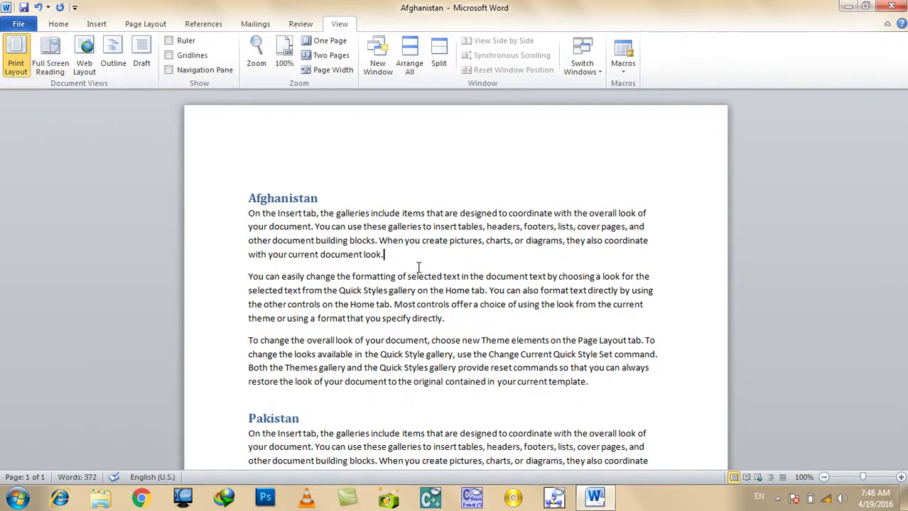
Show the rulers, then hide them again.
click(171, 41)
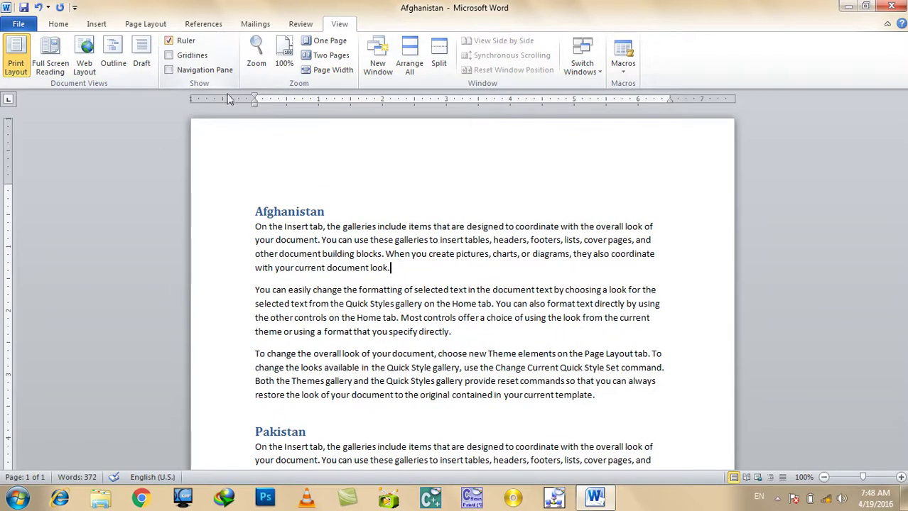
click(191, 45)
click(192, 45)
click(192, 44)
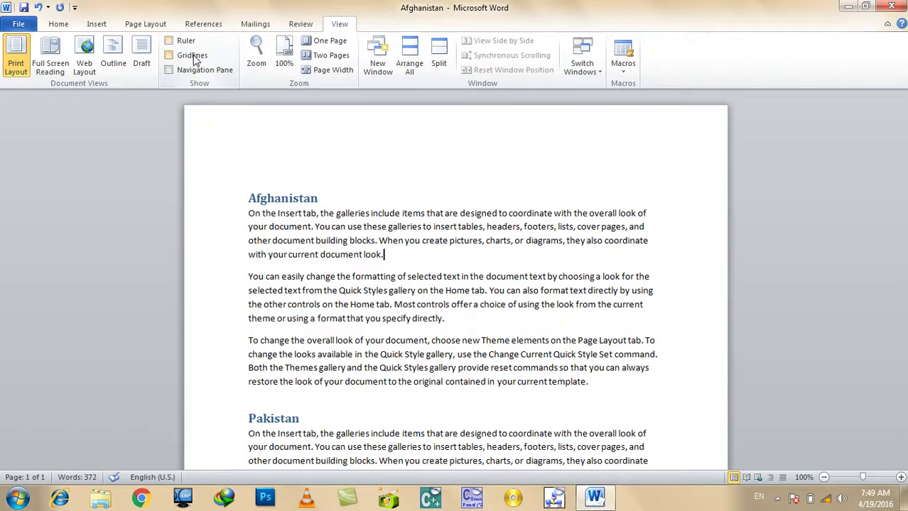
Turn gridlines on and back off, then show the Navigation Pane with the Afghanistan and Pakistan headings.
click(192, 56)
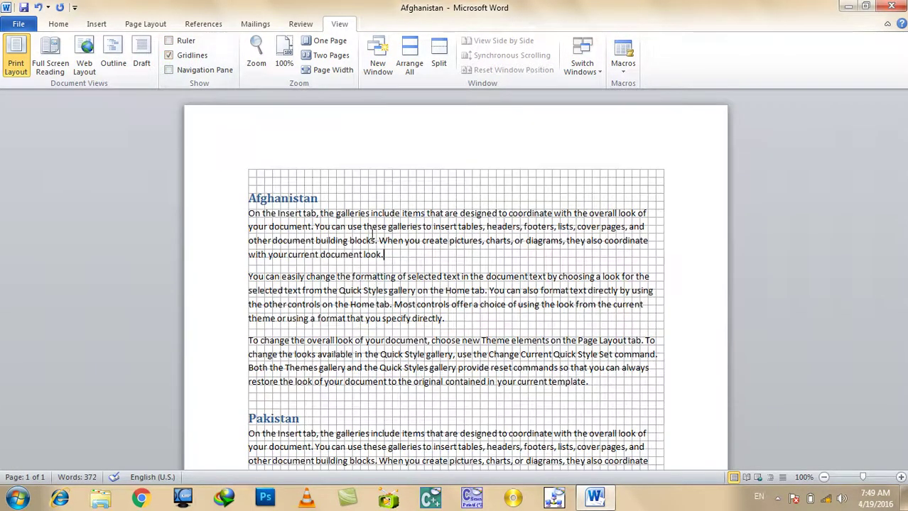
drag(367, 189, 490, 325)
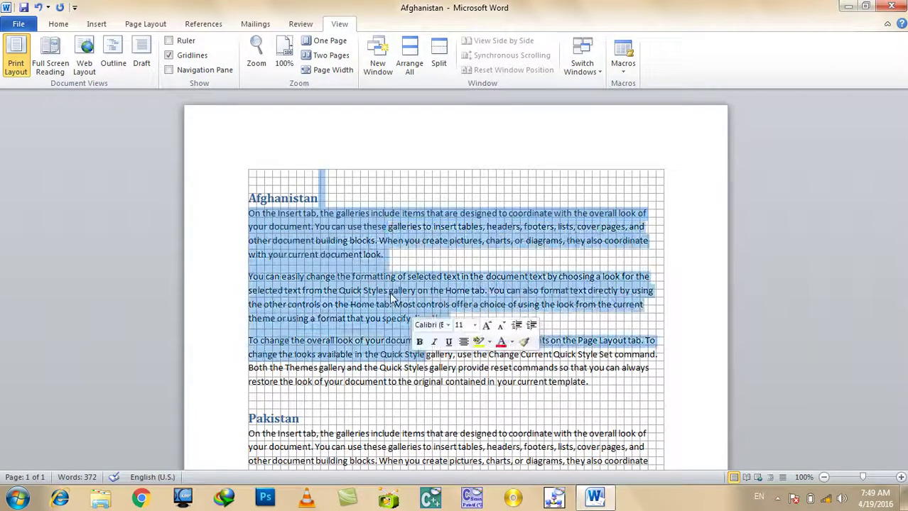
click(384, 254)
click(197, 57)
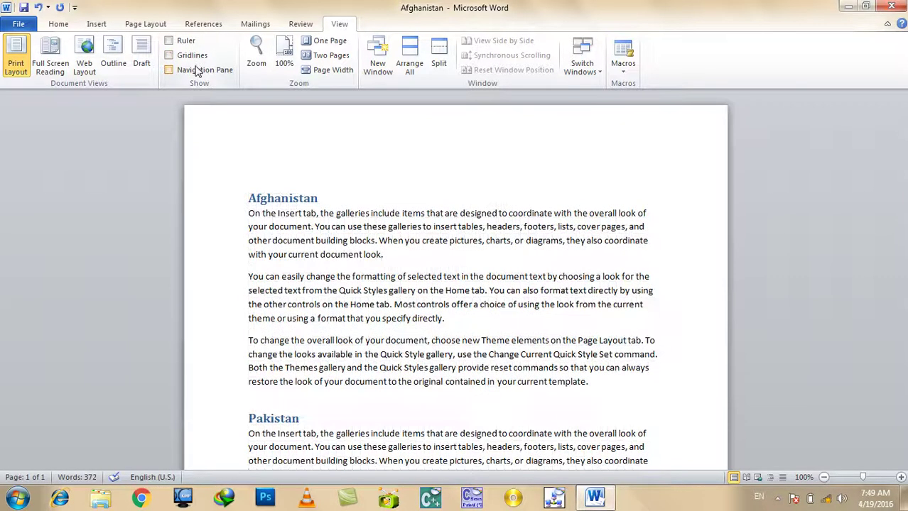
click(196, 74)
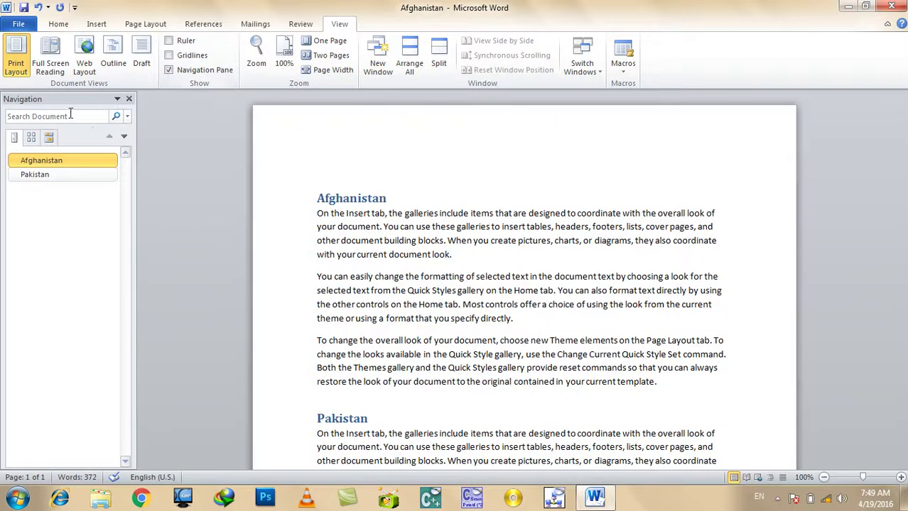
Search the document for 'on' (14 matches), clear the search, and close the Navigation Pane.
click(71, 115)
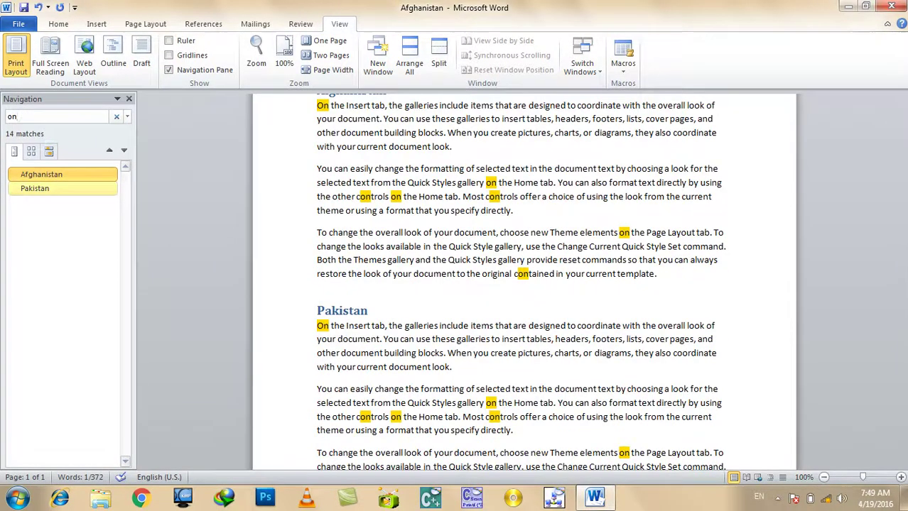
key(Escape)
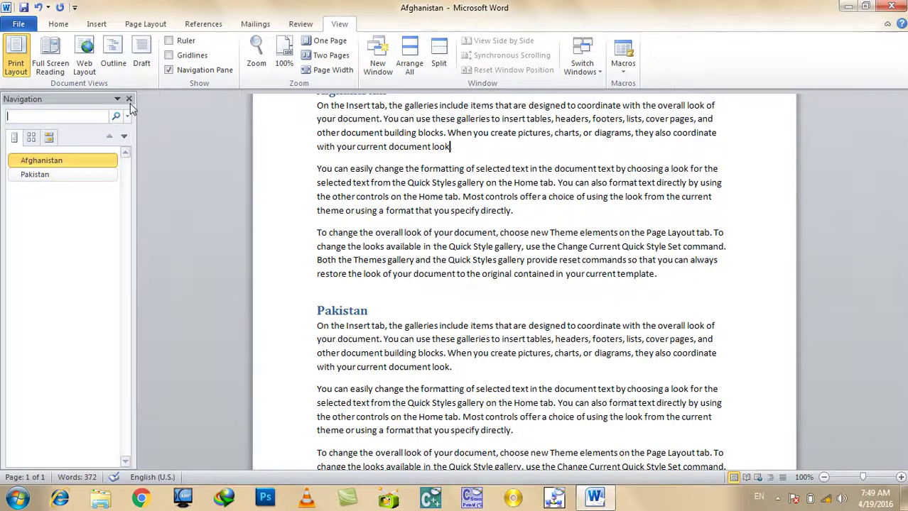
click(129, 100)
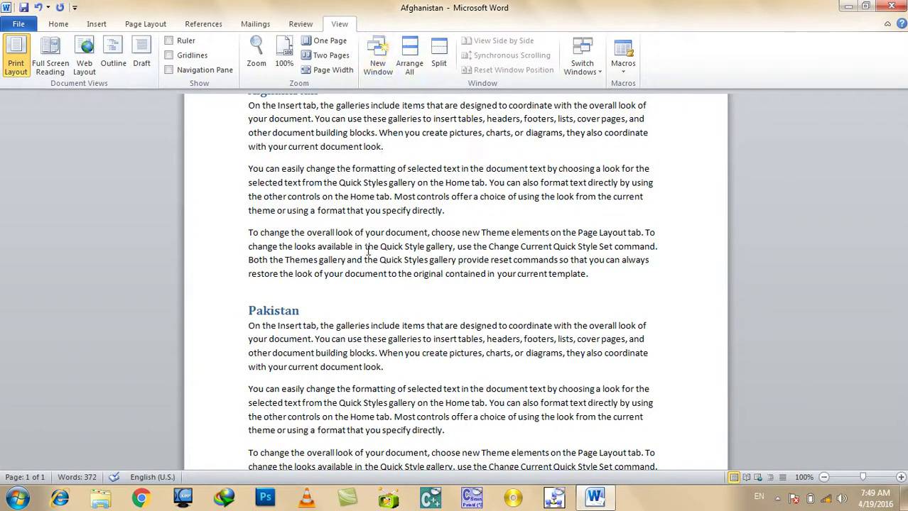
scroll(428, 289, up, 3)
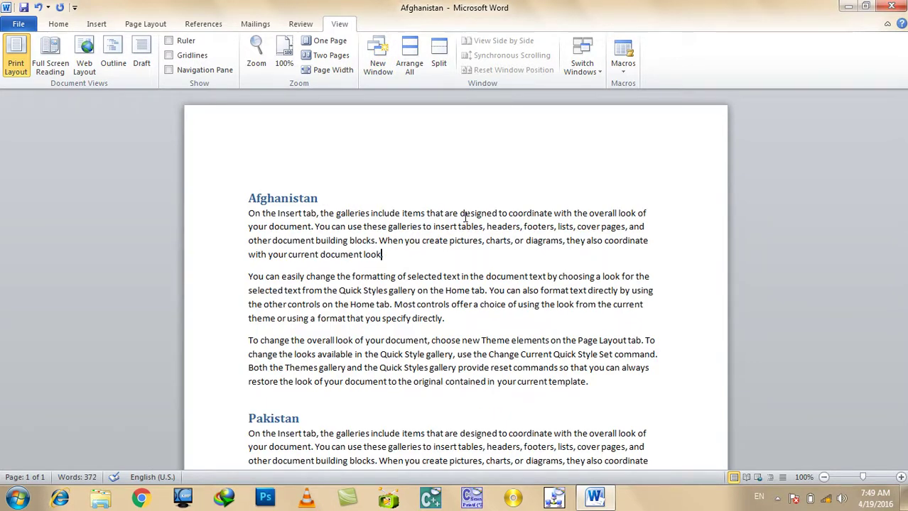
Zoom out to 80% with the status-bar buttons, then back in to 100%.
click(824, 478)
click(824, 478)
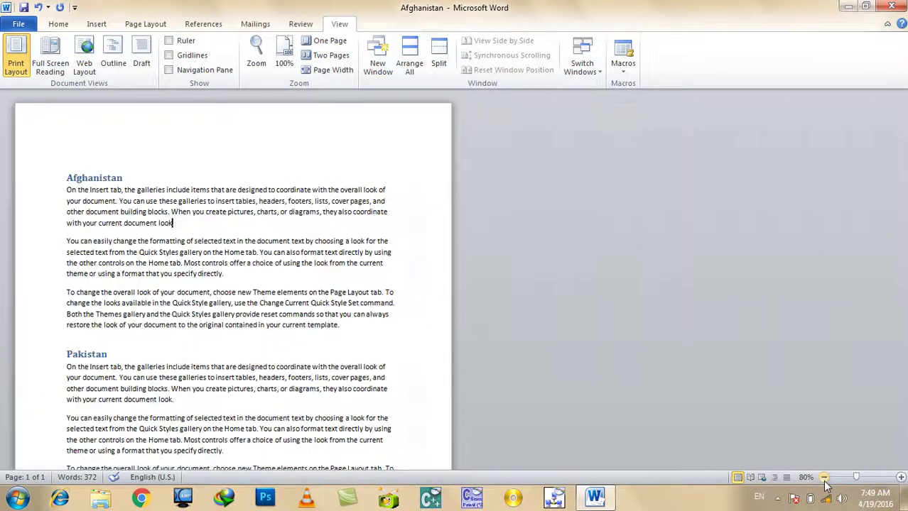
click(901, 478)
click(901, 477)
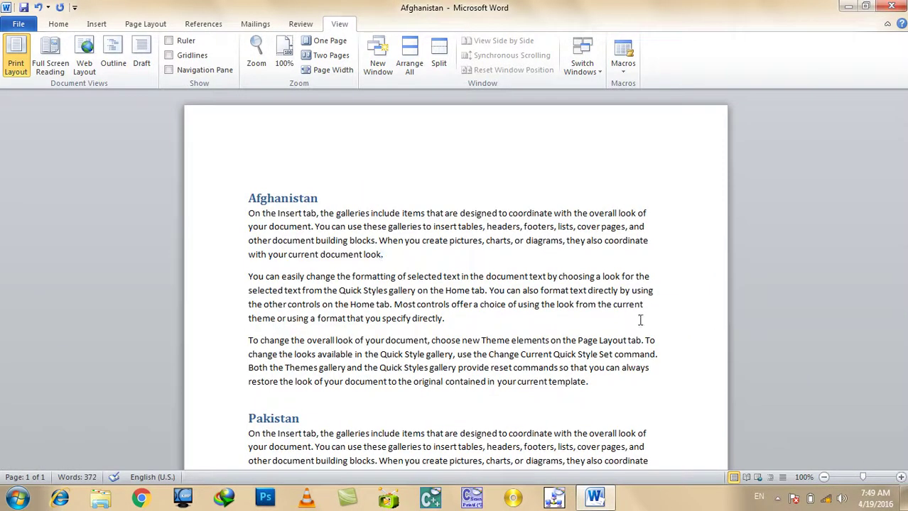
Set the zoom to 200% in the Zoom dialog, then back to 100%.
click(264, 55)
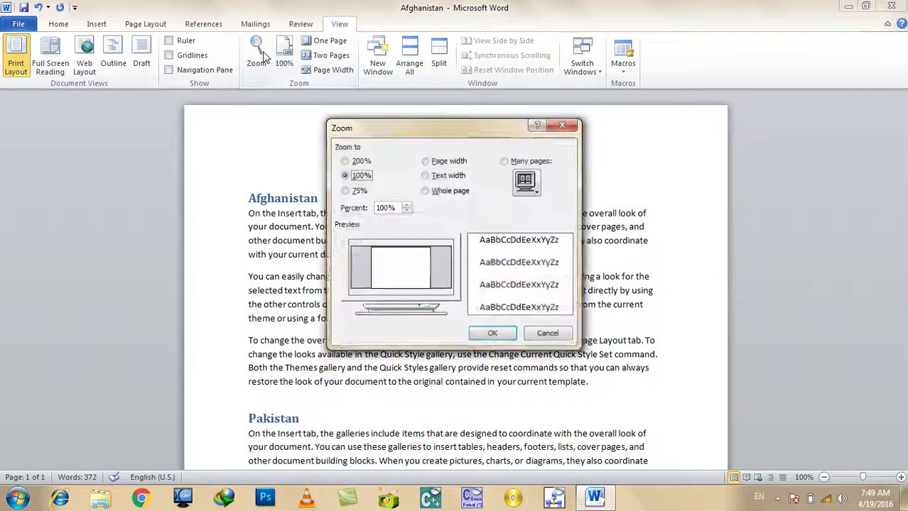
click(345, 161)
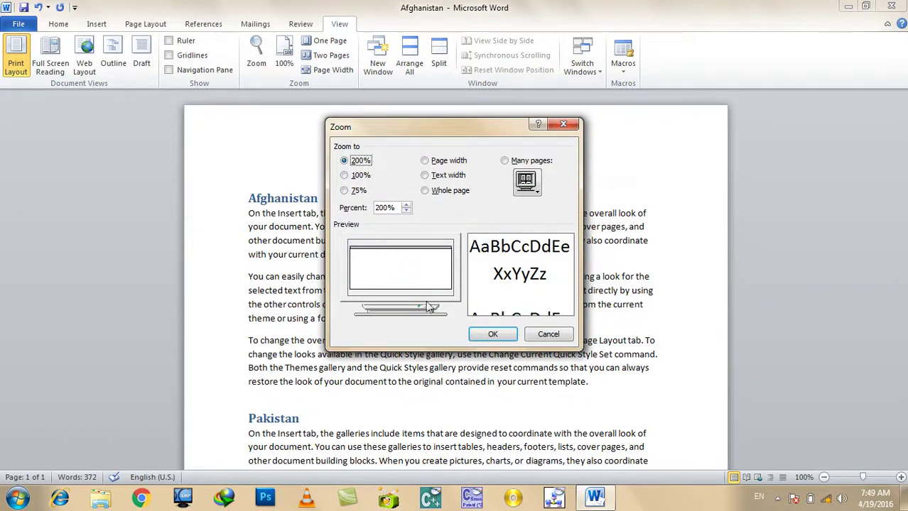
click(492, 334)
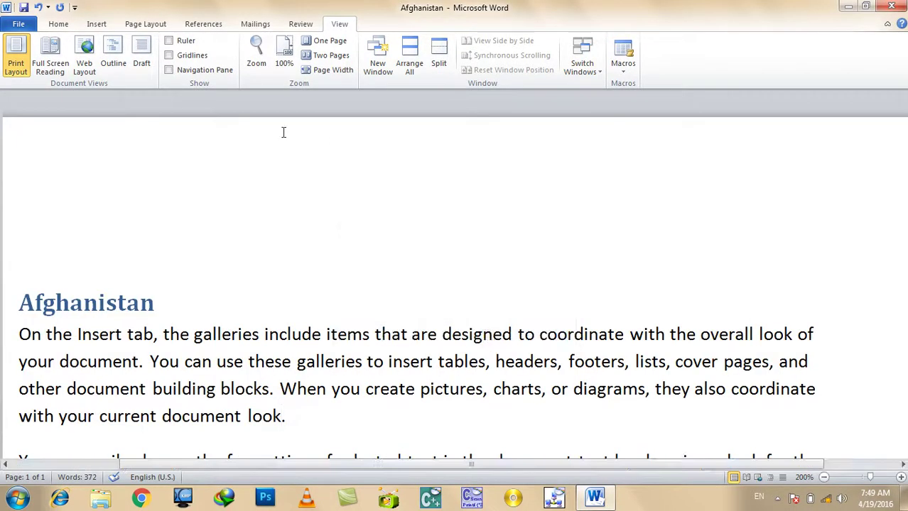
click(257, 57)
click(369, 182)
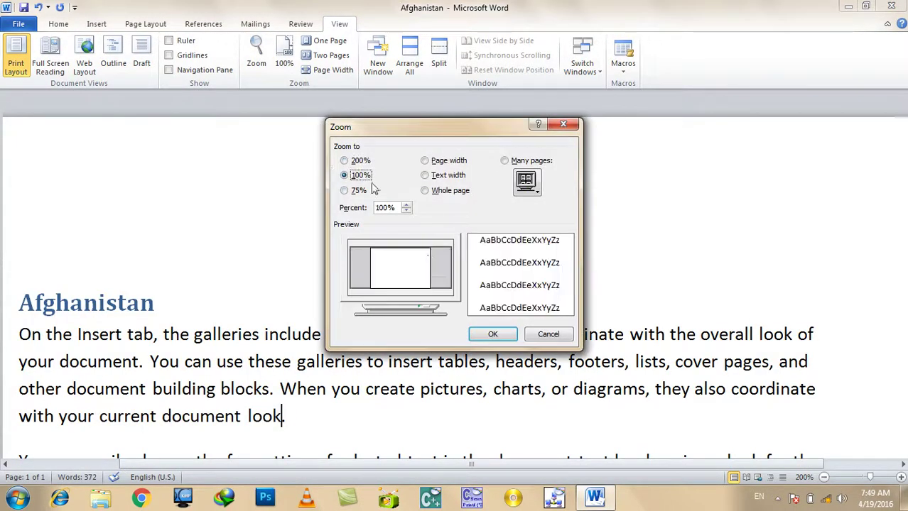
click(492, 334)
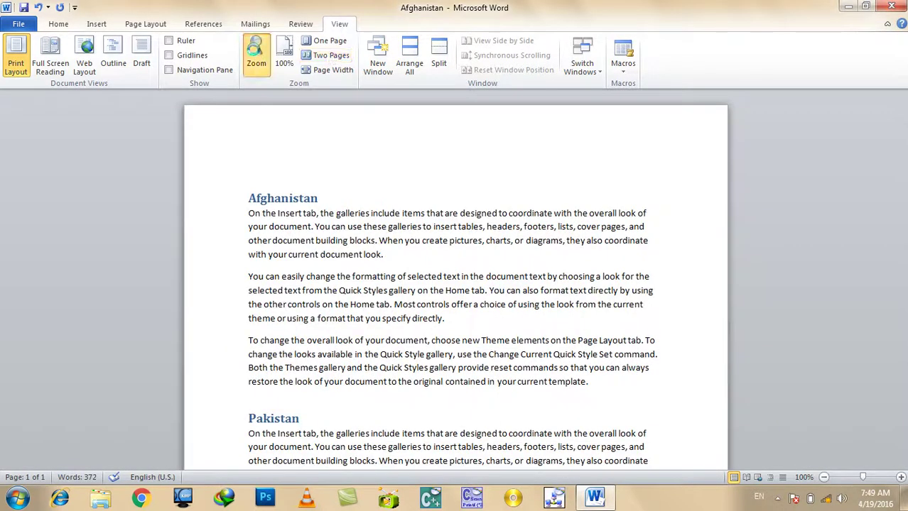
Zoom to a 1 x 2 Many pages layout at 51%.
click(256, 54)
click(527, 181)
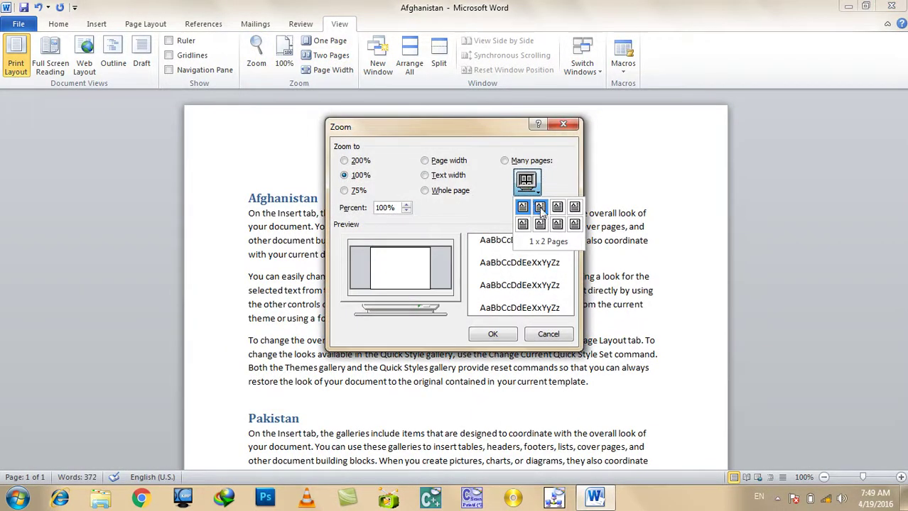
click(540, 207)
click(503, 338)
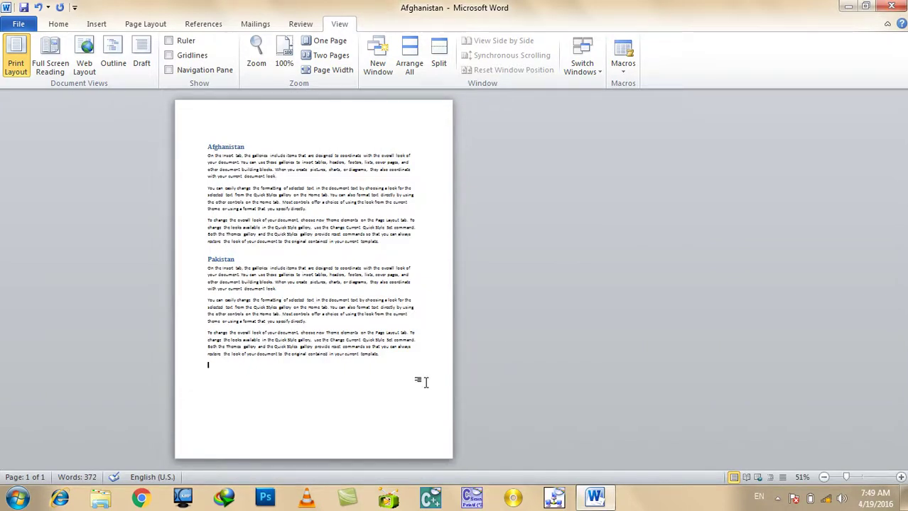
Copy the whole document and paste it twice to lengthen it.
key(ctrl+a)
key(ctrl+c)
key(ctrl+v)
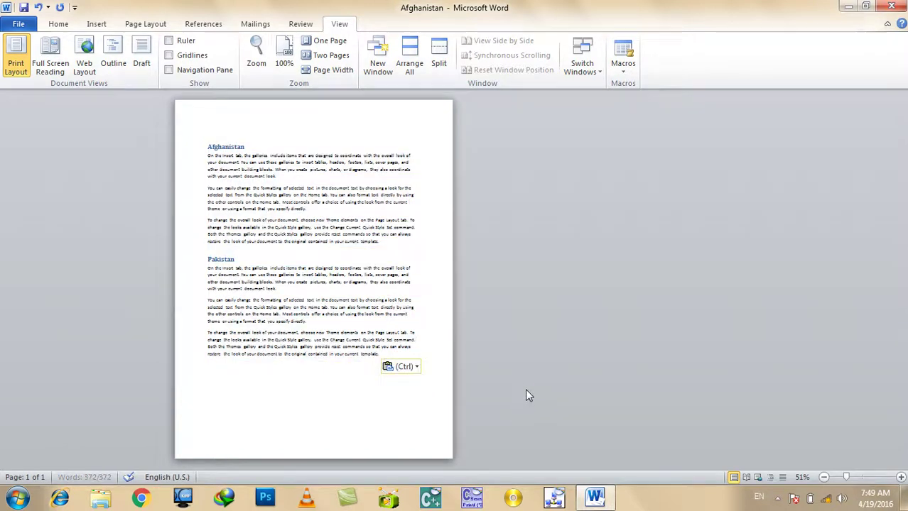
key(ctrl+v)
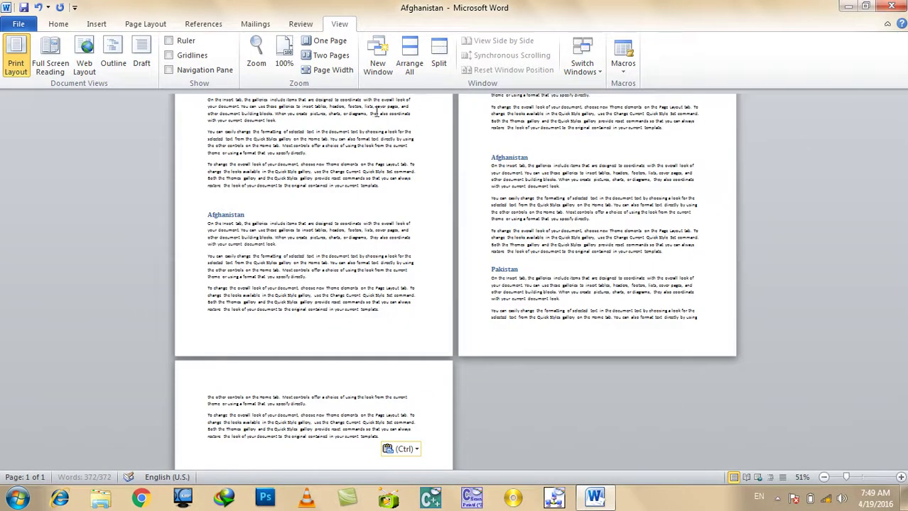
Switch to a four-pages-across Many pages view at 40%.
click(256, 53)
click(525, 180)
click(574, 206)
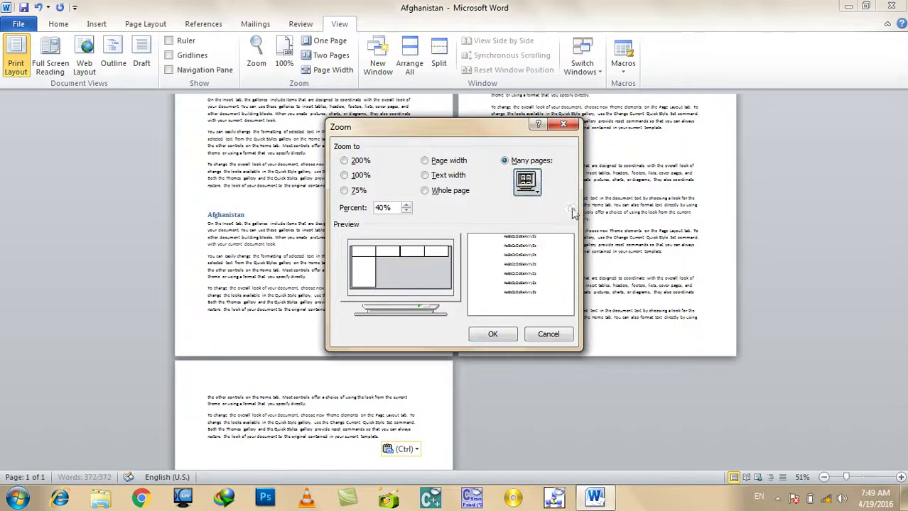
click(503, 338)
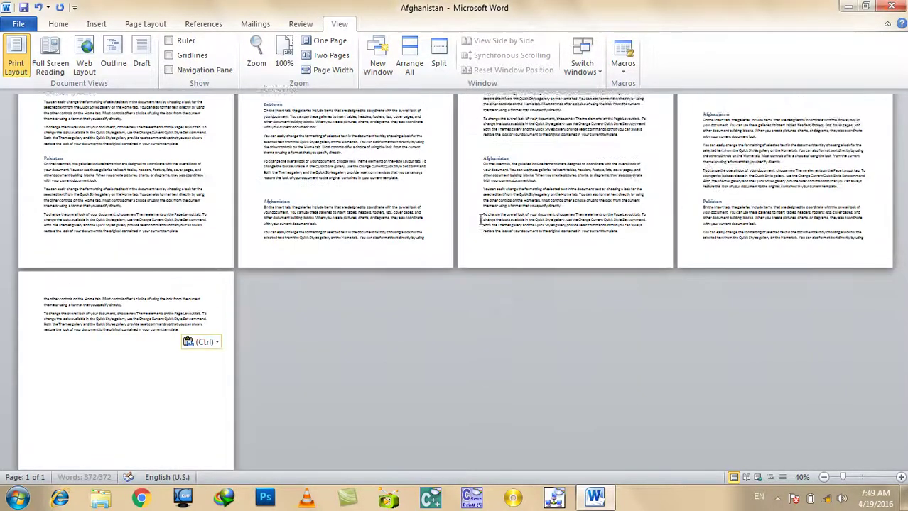
scroll(483, 219, down, 3)
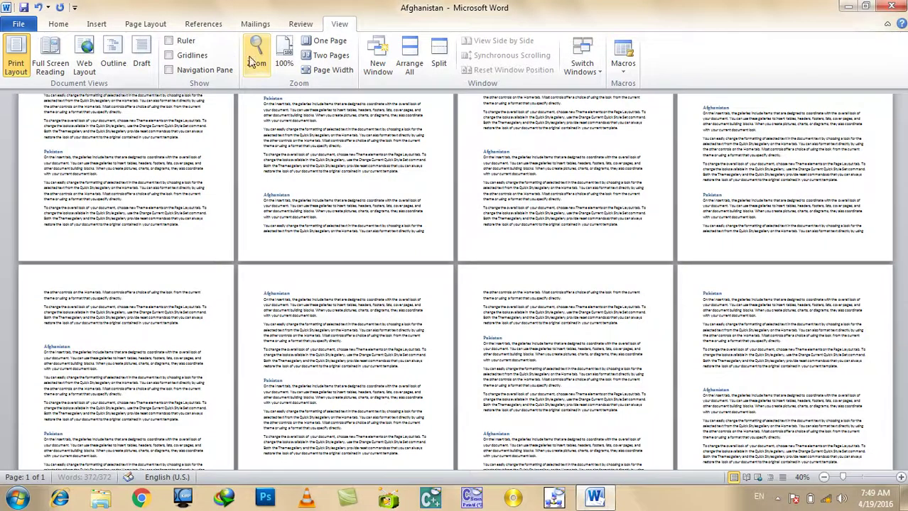
Set the zoom back to 100% in the Zoom dialog.
click(256, 53)
click(345, 175)
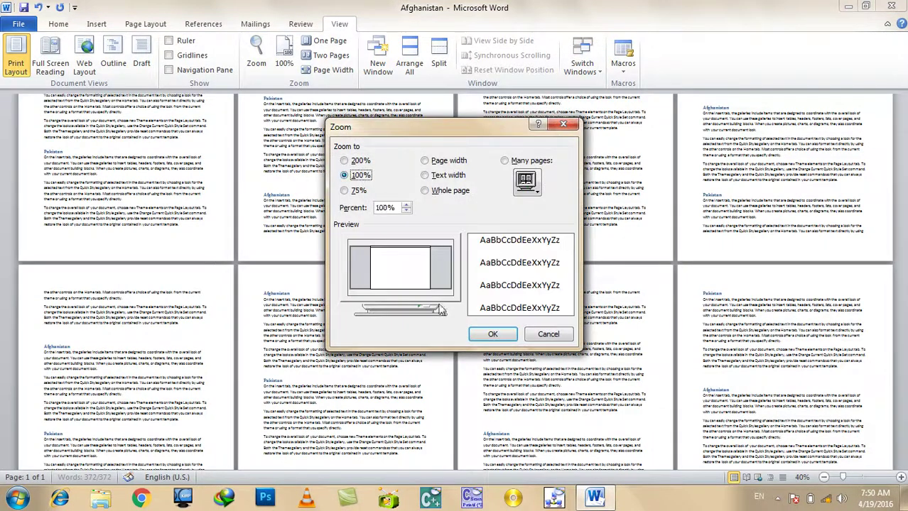
double_click(387, 207)
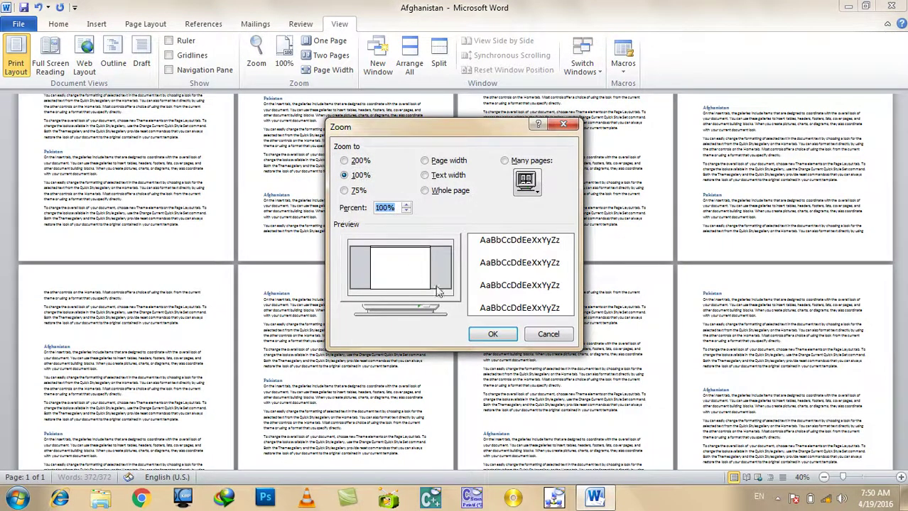
click(492, 332)
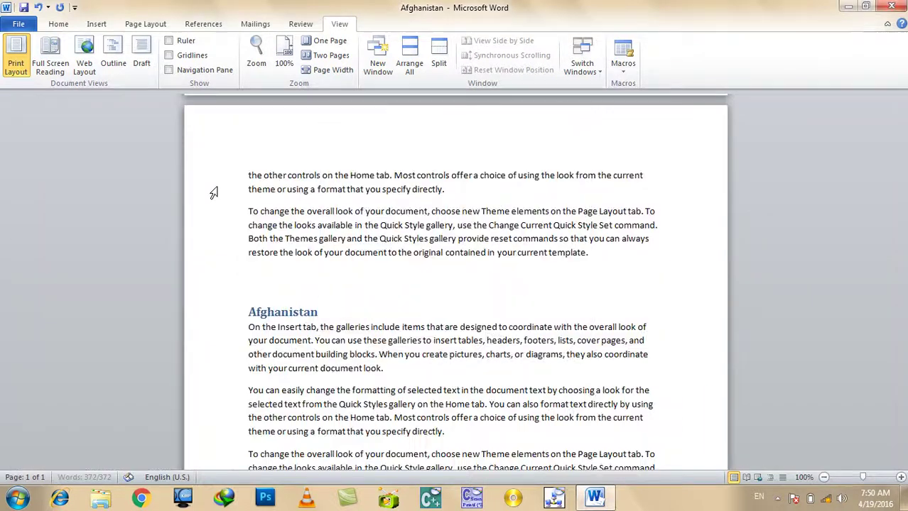
Zoom to 200%, return to 100%, and scroll through the repeated text.
click(261, 62)
click(362, 162)
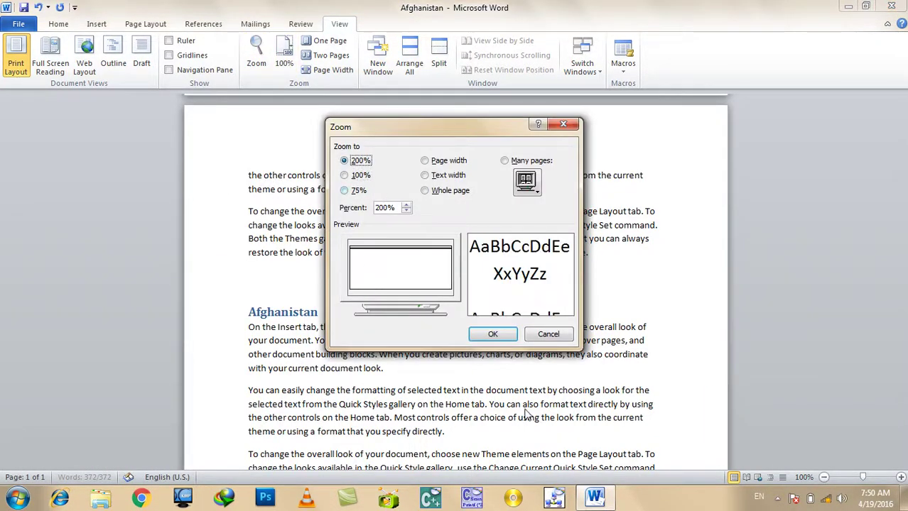
click(494, 334)
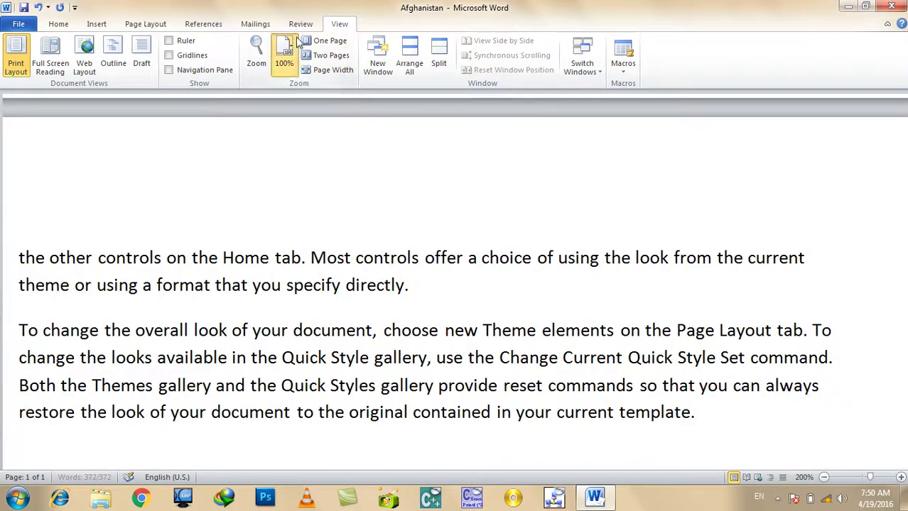
click(284, 63)
scroll(373, 162, down, 2)
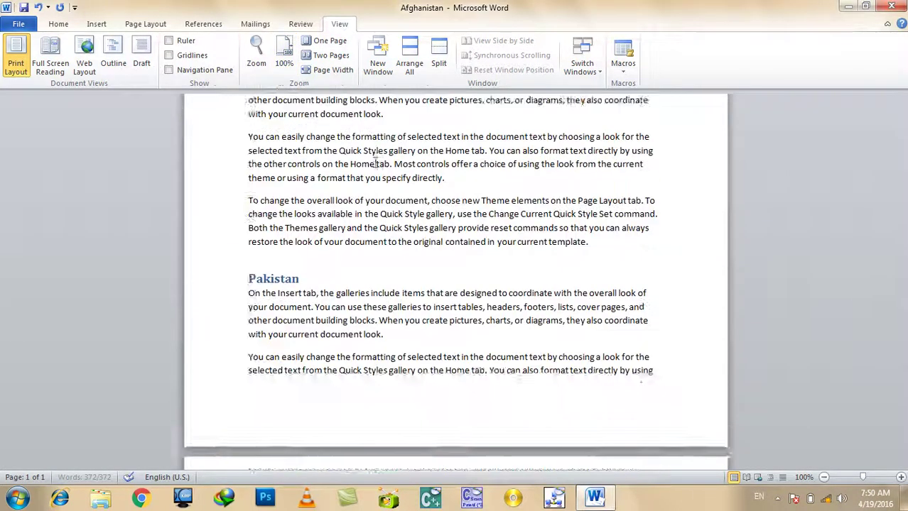
scroll(370, 155, down, 6)
scroll(368, 156, up, 3)
scroll(359, 177, down, 3)
scroll(358, 177, up, 1)
With the caret after the Pakistan heading, try Two Pages, One Page and Page Width, then return to 100%.
click(354, 189)
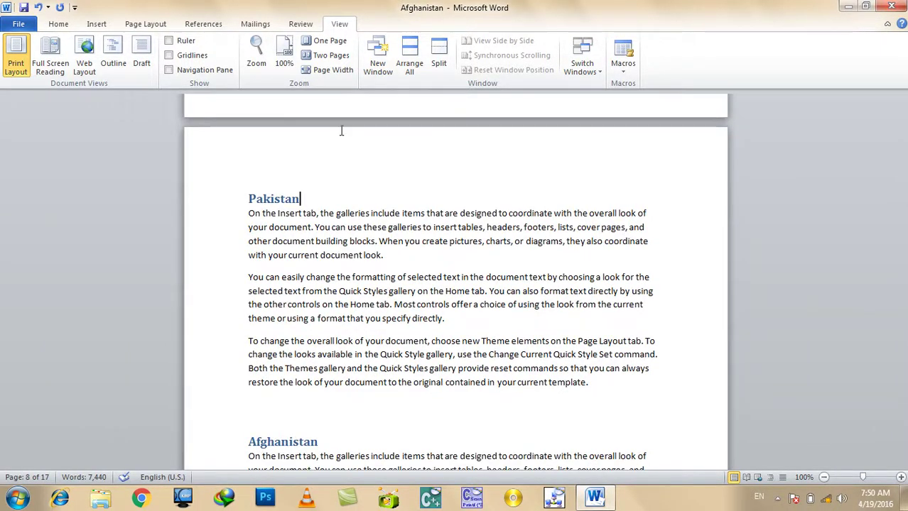
click(328, 59)
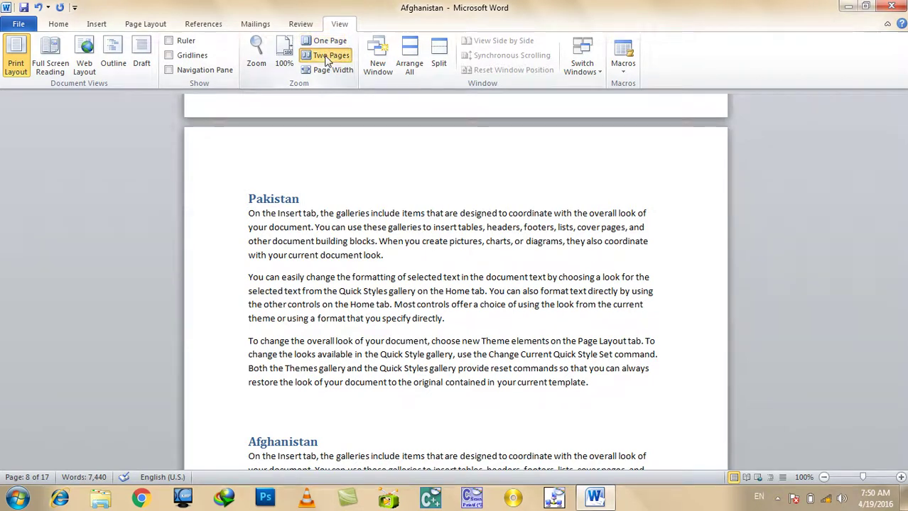
click(325, 45)
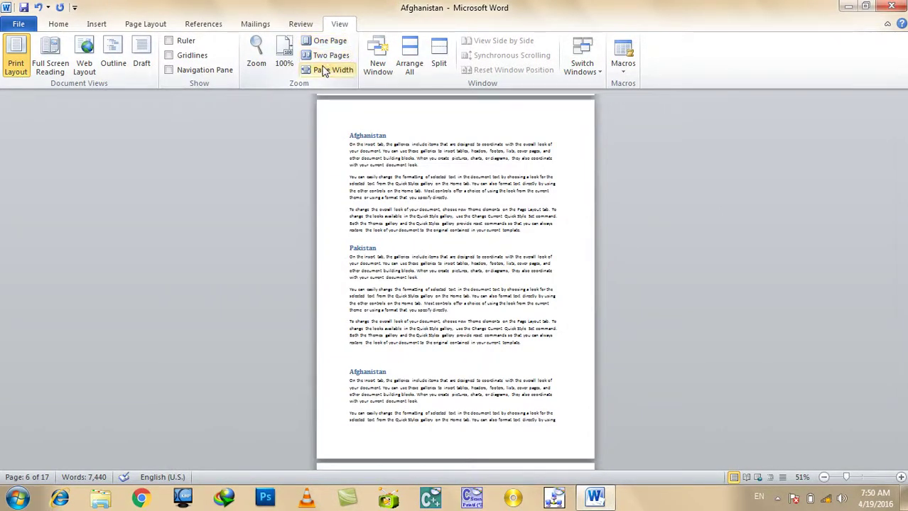
click(324, 69)
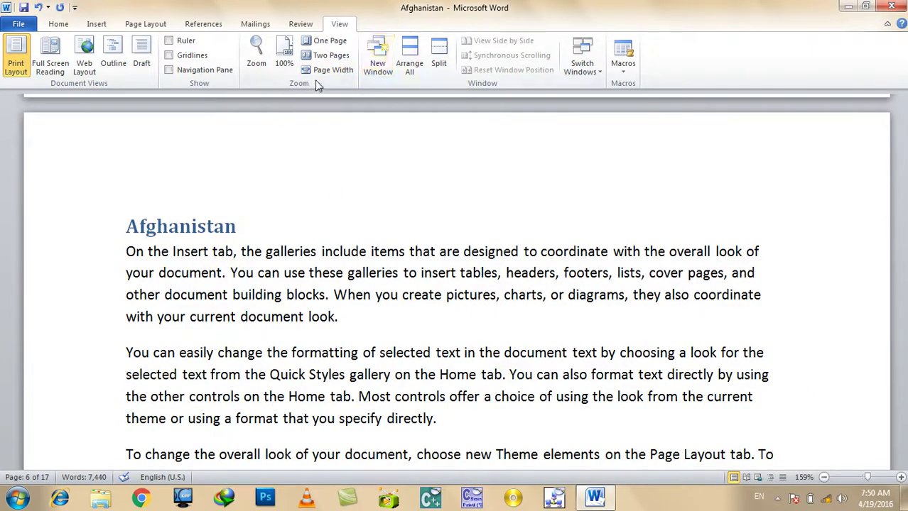
click(285, 57)
scroll(626, 287, down, 5)
scroll(626, 288, down, 3)
scroll(626, 288, up, 2)
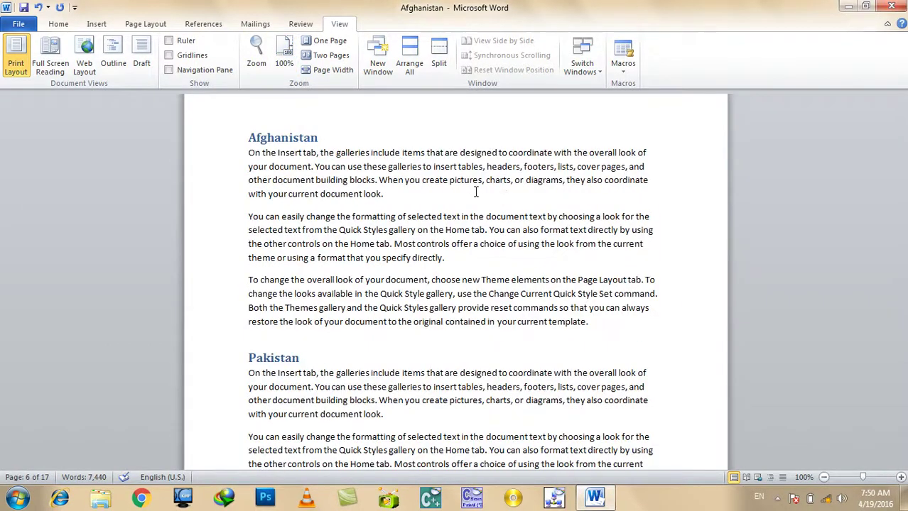
Open a second Afghanistan window, restore it to a smaller size, then maximize it again.
click(378, 68)
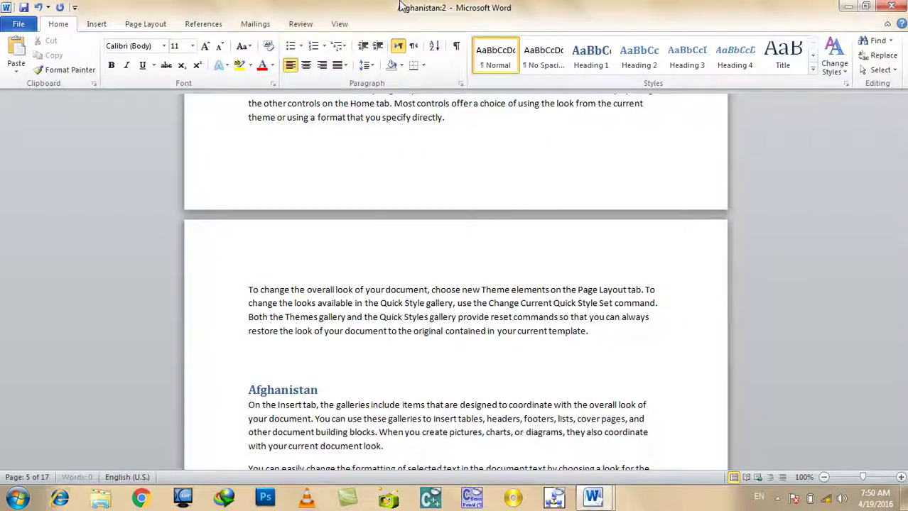
drag(398, 8, 389, 311)
double_click(387, 313)
scroll(373, 256, up, 5)
scroll(376, 245, down, 5)
scroll(378, 239, up, 5)
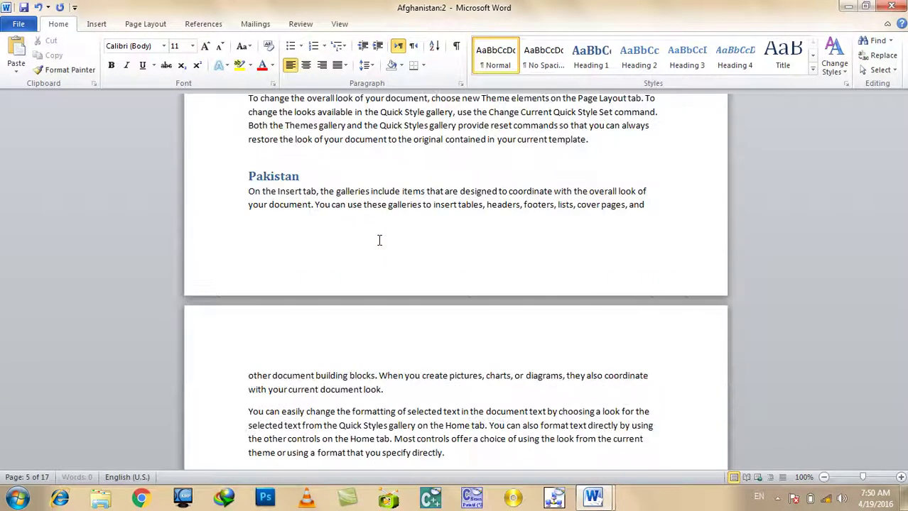
Tile both Afghanistan windows with Arrange All, scroll each one, then maximize Afghanistan:1.
click(337, 24)
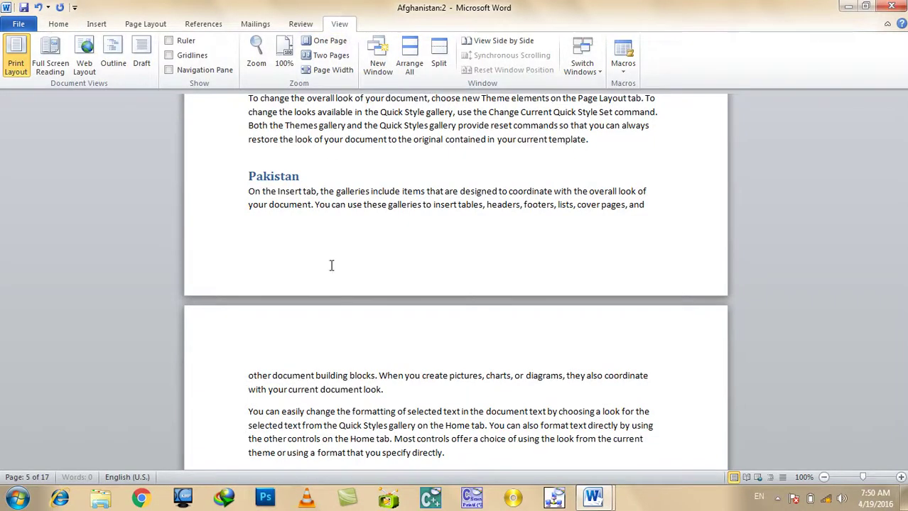
click(405, 68)
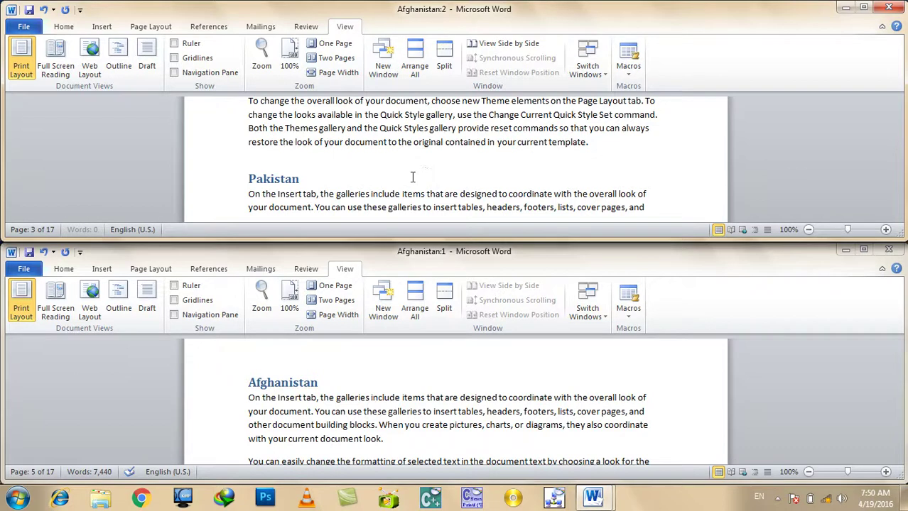
scroll(393, 163, down, 3)
scroll(392, 163, up, 4)
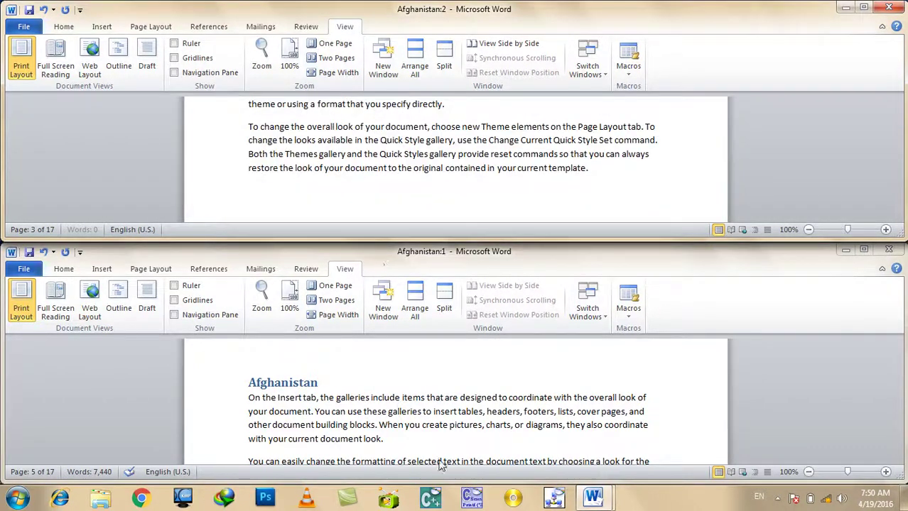
click(414, 369)
scroll(414, 368, up, 3)
scroll(408, 372, down, 3)
scroll(405, 376, down, 2)
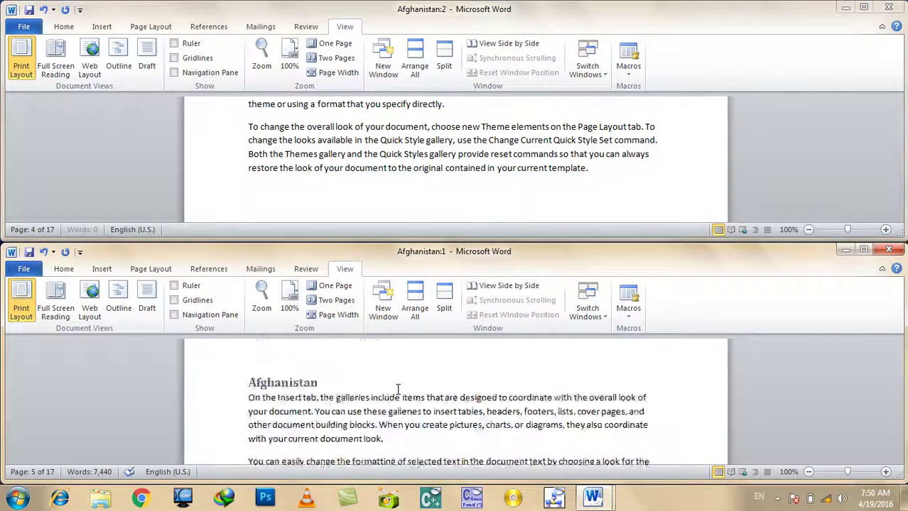
scroll(397, 386, down, 4)
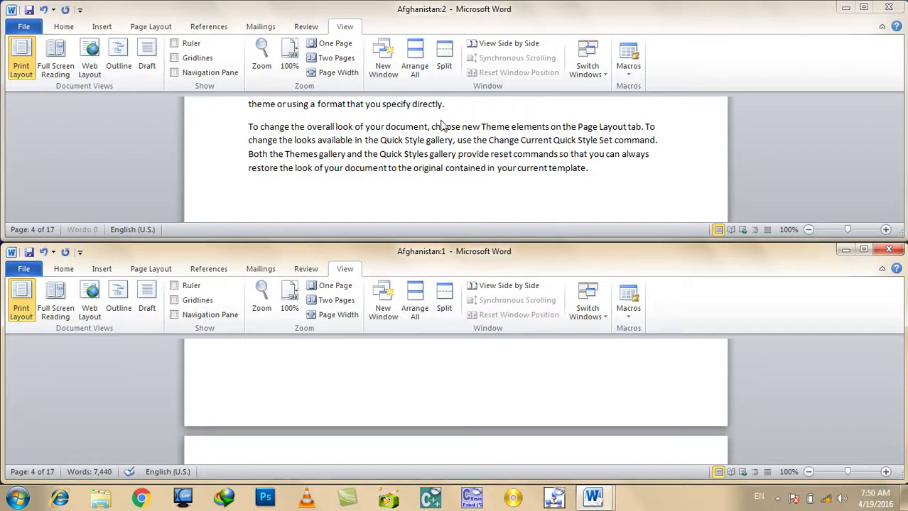
click(494, 234)
click(863, 250)
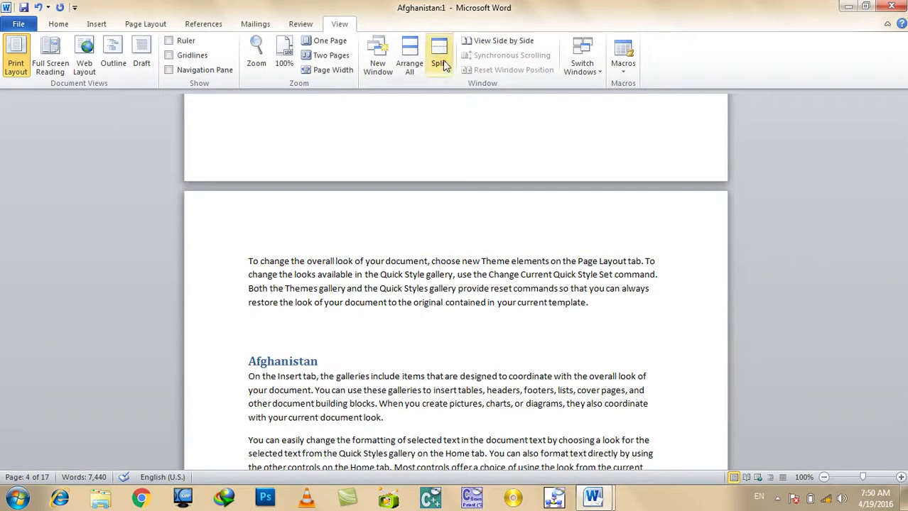
Split the window into two panes, remove the split, and return to the document start.
click(443, 59)
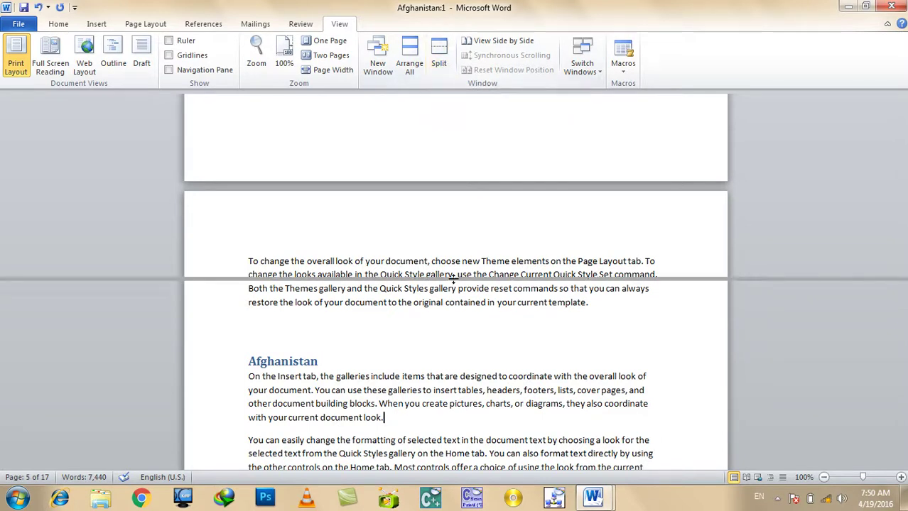
click(464, 428)
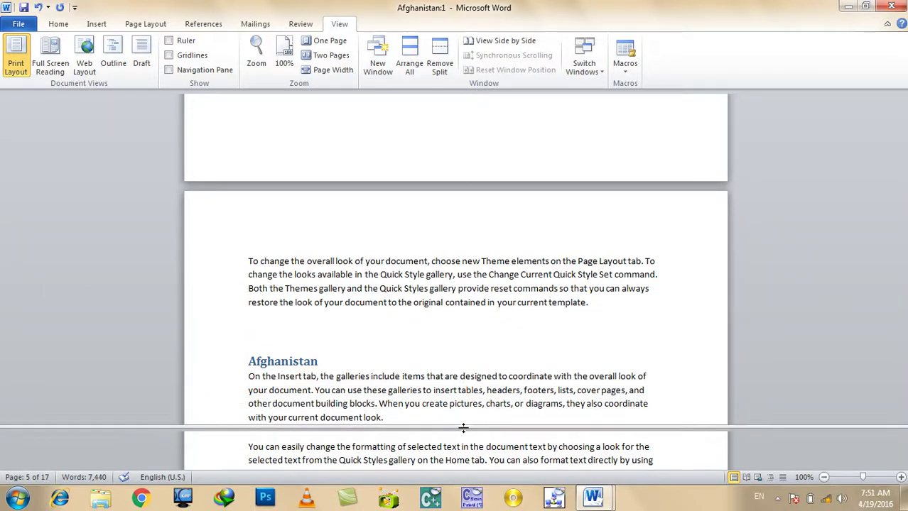
click(438, 67)
scroll(504, 412, down, 5)
scroll(502, 402, up, 10)
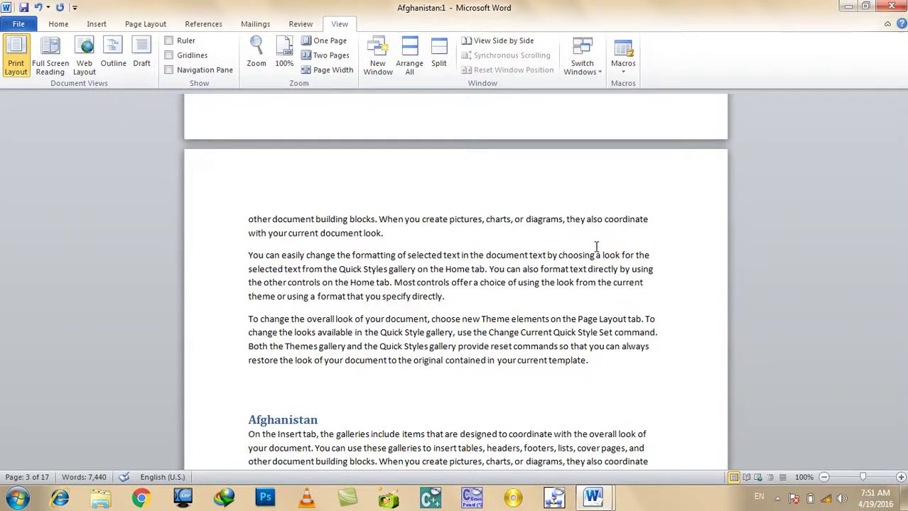
key(ctrl+Return)
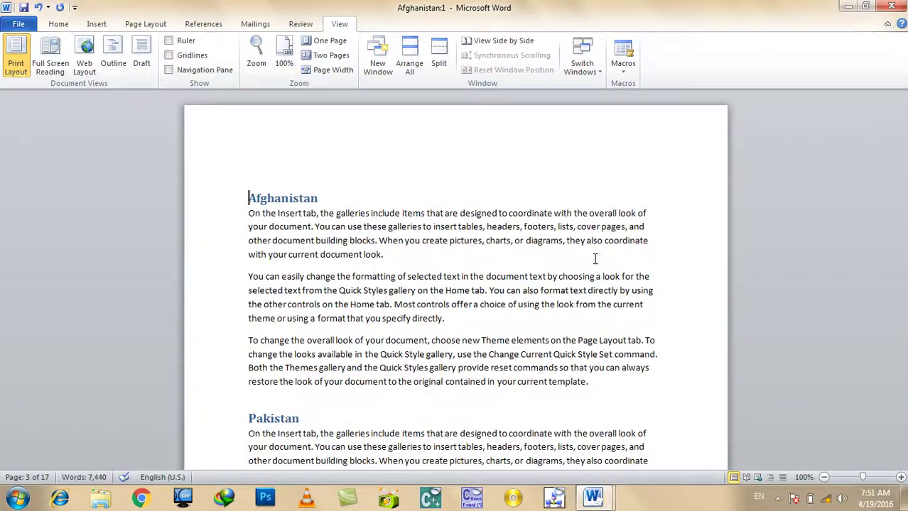
key(super+Up)
View the two Afghanistan windows side by side.
click(495, 43)
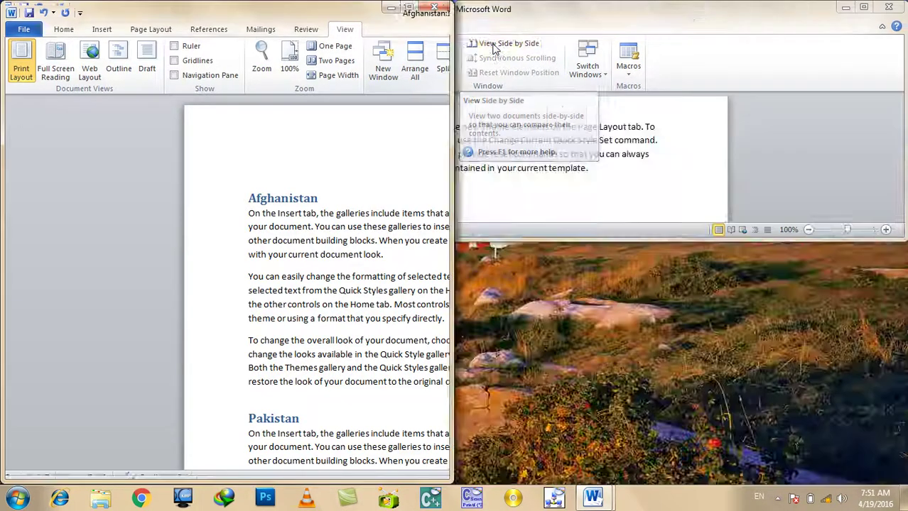
scroll(238, 267, down, 7)
scroll(238, 268, up, 7)
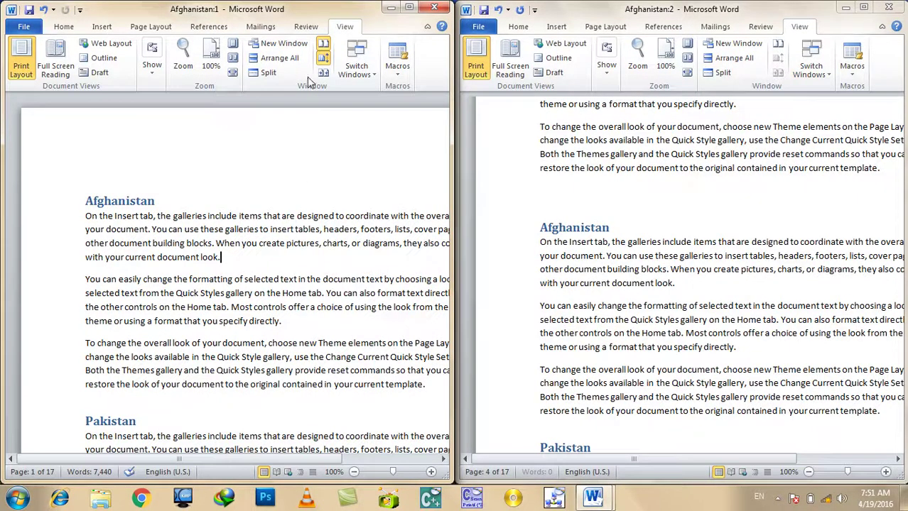
click(323, 47)
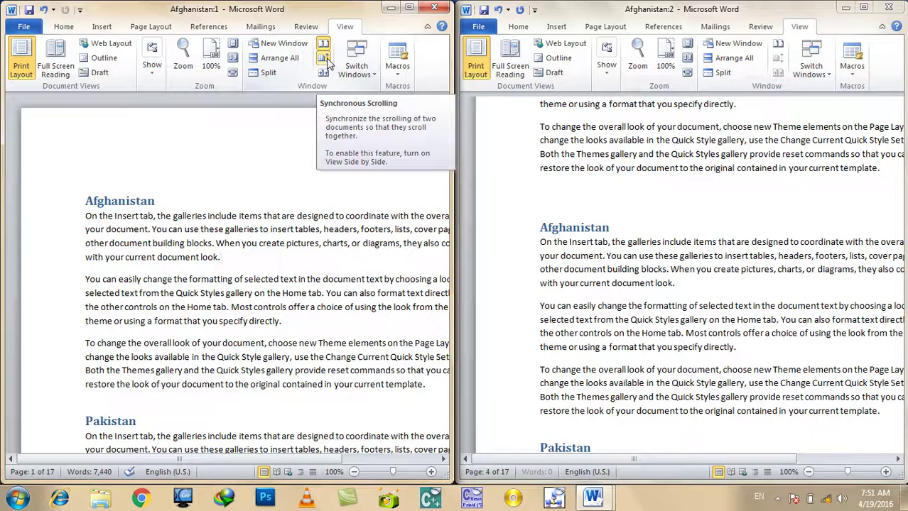
Turn Synchronous Scrolling off, scroll, then turn it back on and scroll both windows together.
click(325, 60)
scroll(321, 250, down, 5)
scroll(310, 238, down, 3)
scroll(301, 233, down, 13)
scroll(302, 235, up, 5)
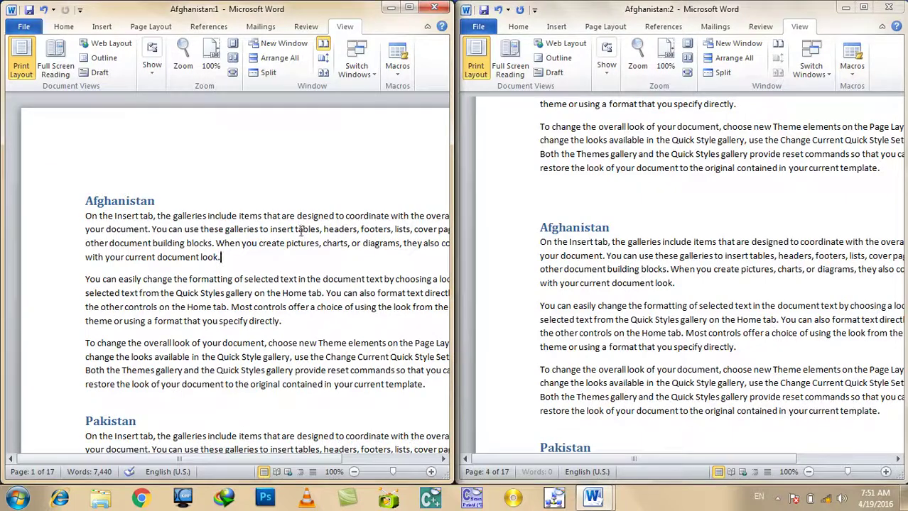
click(323, 60)
scroll(249, 277, down, 4)
scroll(245, 270, down, 7)
scroll(245, 269, down, 2)
scroll(243, 268, down, 2)
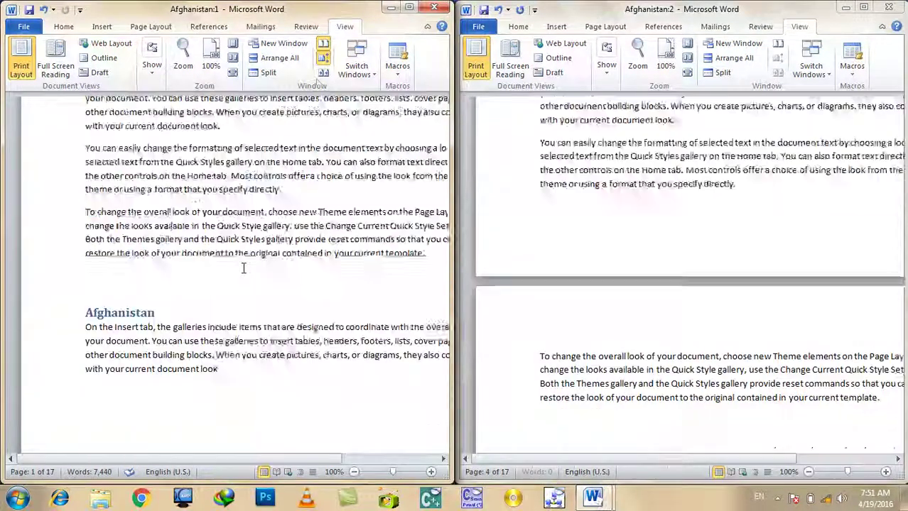
scroll(243, 268, down, 3)
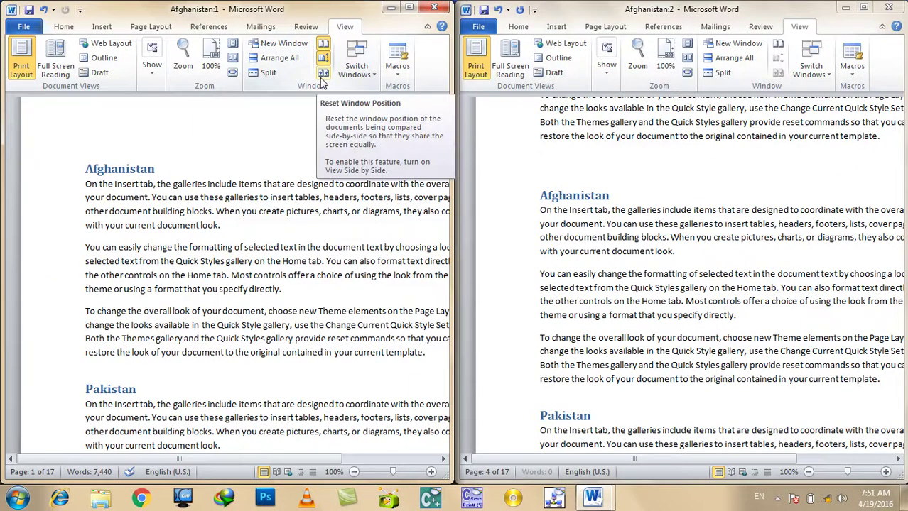
Reset the windows to equal halves, then maximize Afghanistan:1 to full screen.
drag(259, 13, 547, 167)
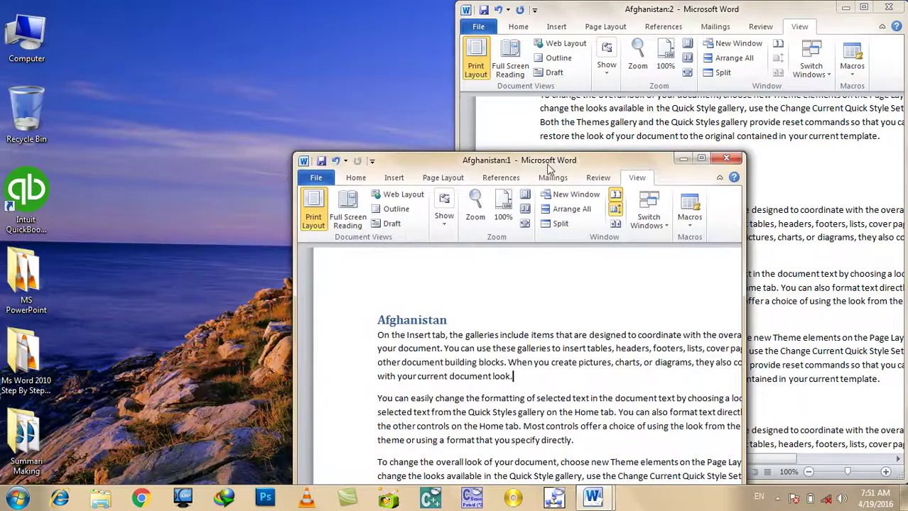
click(615, 224)
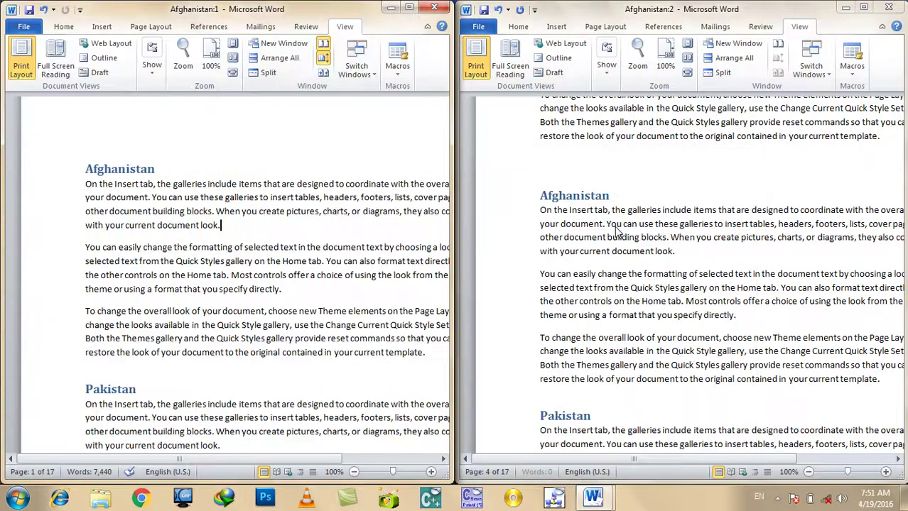
double_click(241, 16)
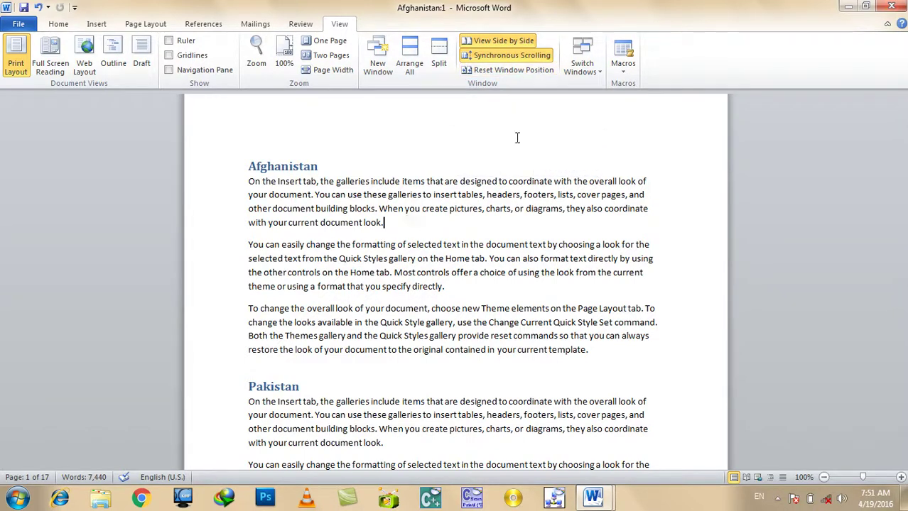
click(588, 70)
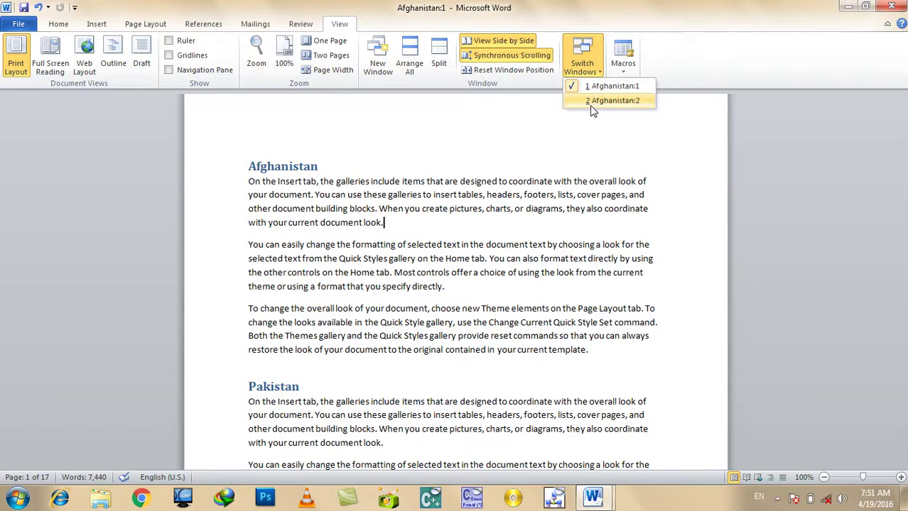
click(593, 103)
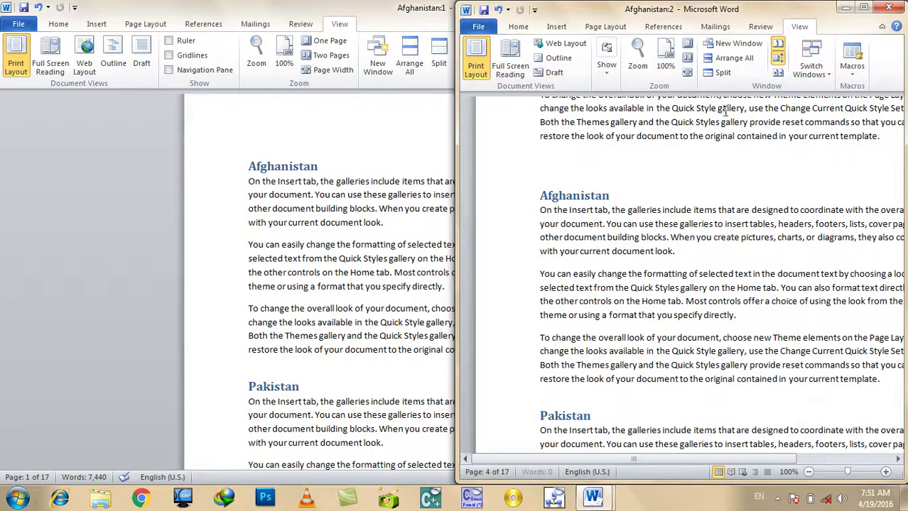
click(810, 68)
click(824, 90)
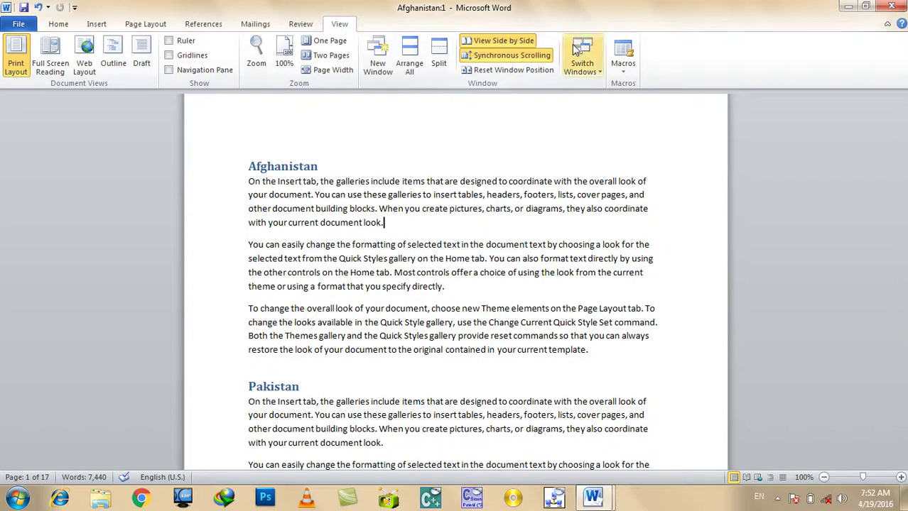
click(624, 68)
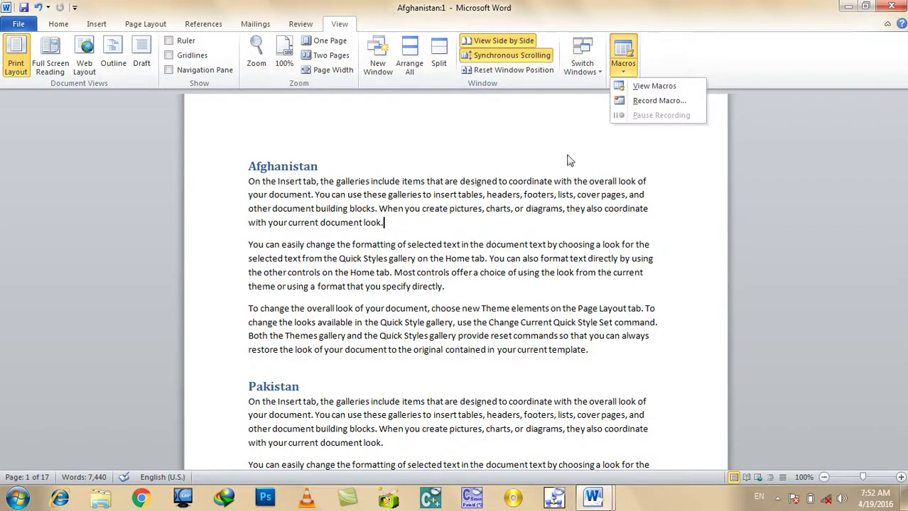
click(462, 231)
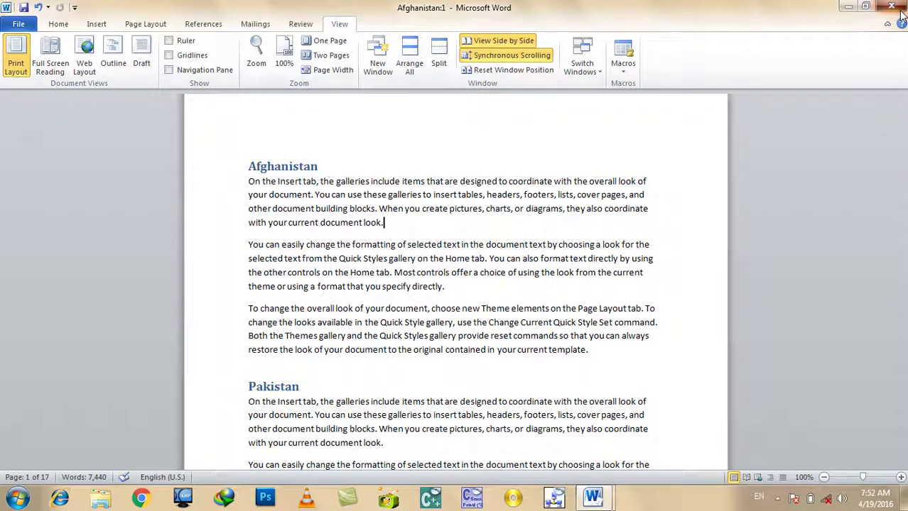